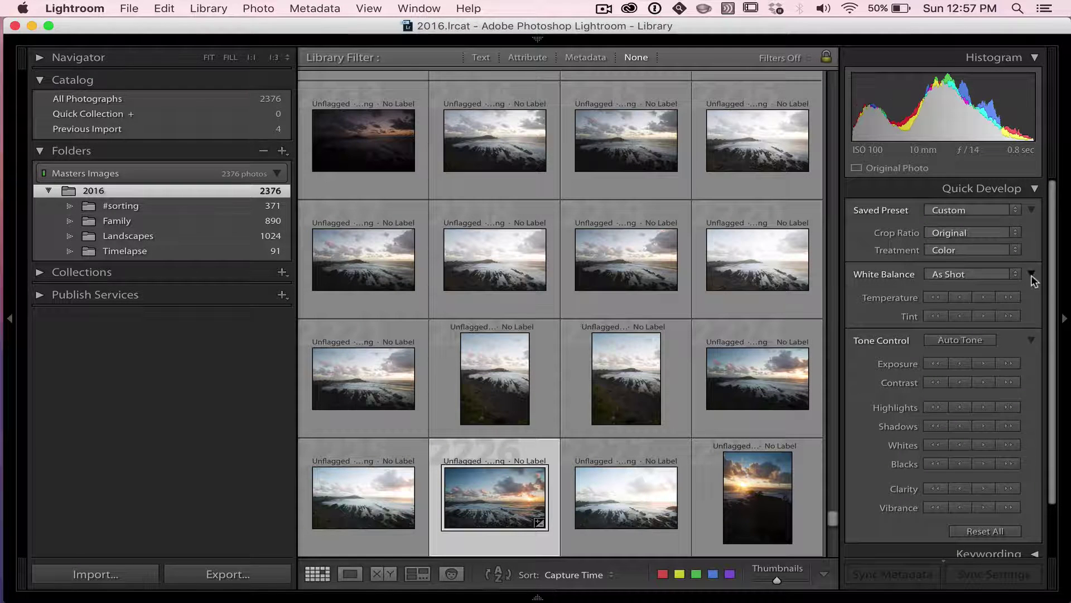
Step: Hide the right-hand Histogram/Quick Develop panel so the Library grid shows six thumbnails per row
click(1064, 321)
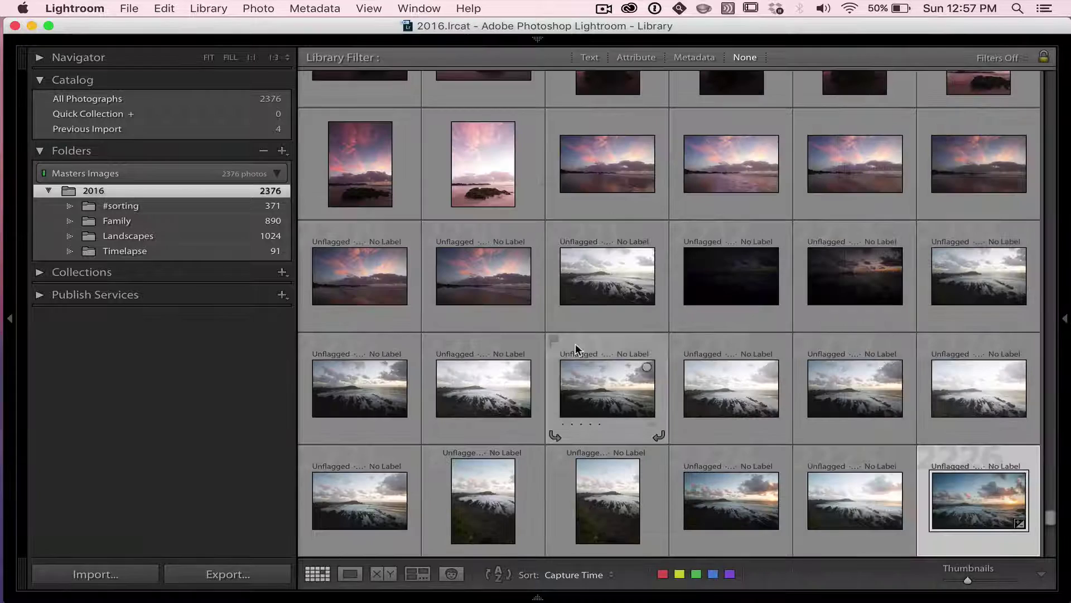
scroll(575, 343, up, 5)
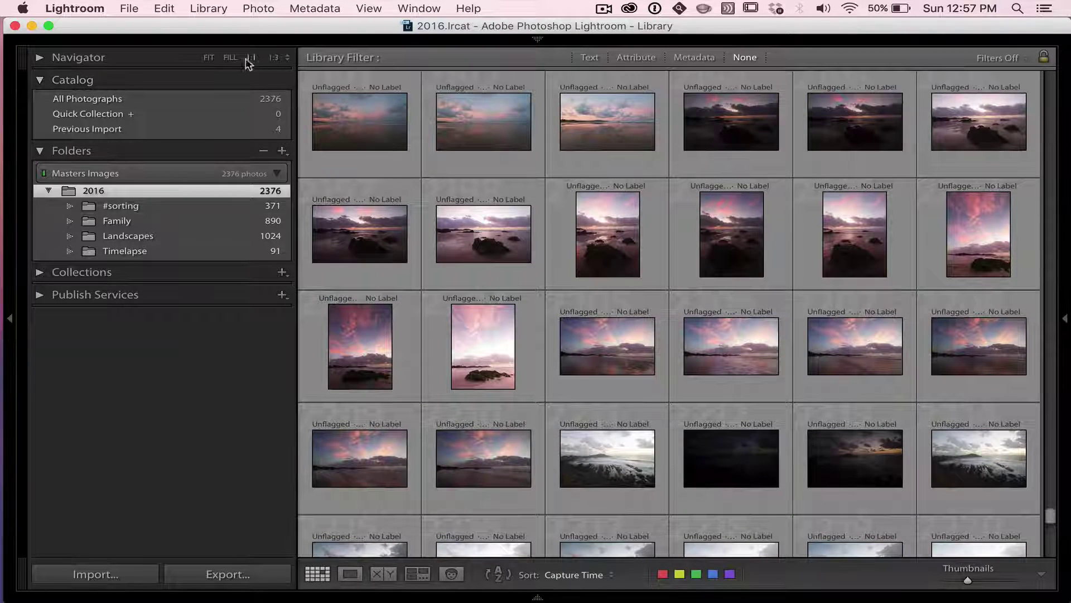
Step: Reveal the Lightroom presets folder in Finder from Presets preferences and move it to another desktop
click(74, 8)
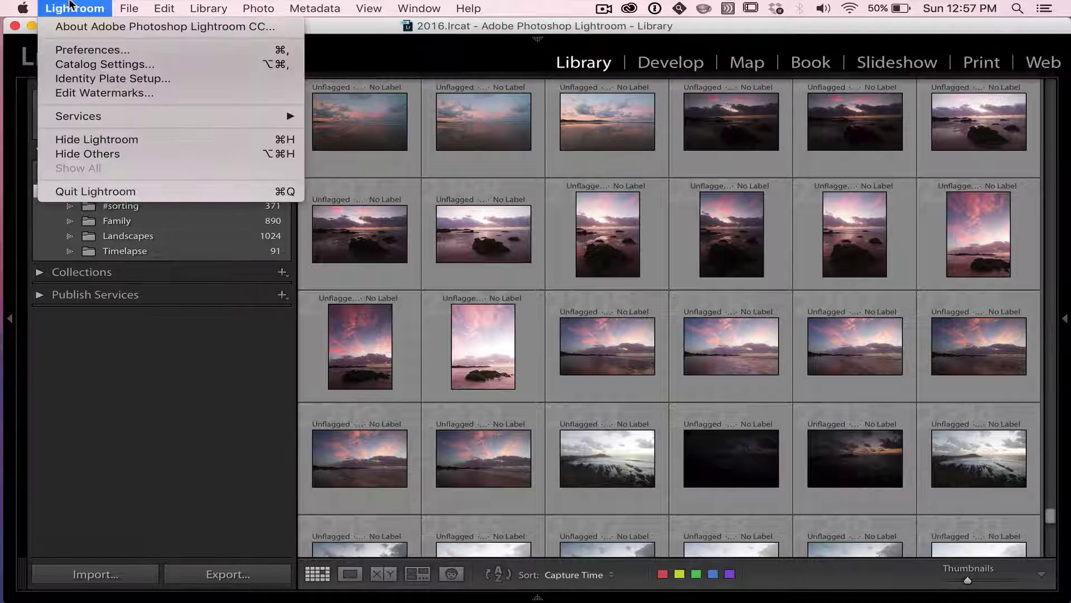
click(93, 52)
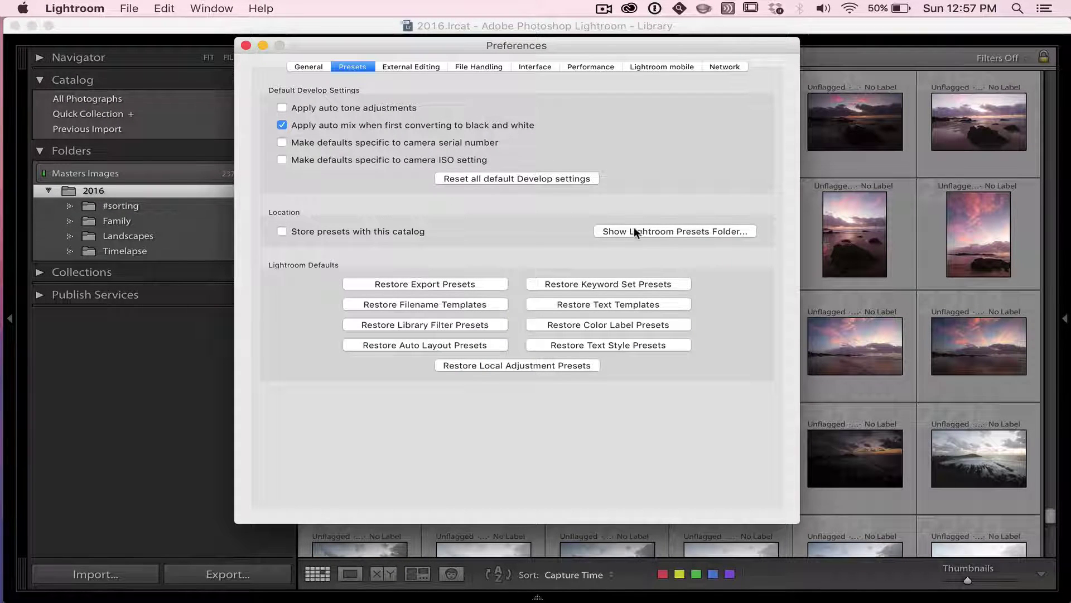
click(634, 229)
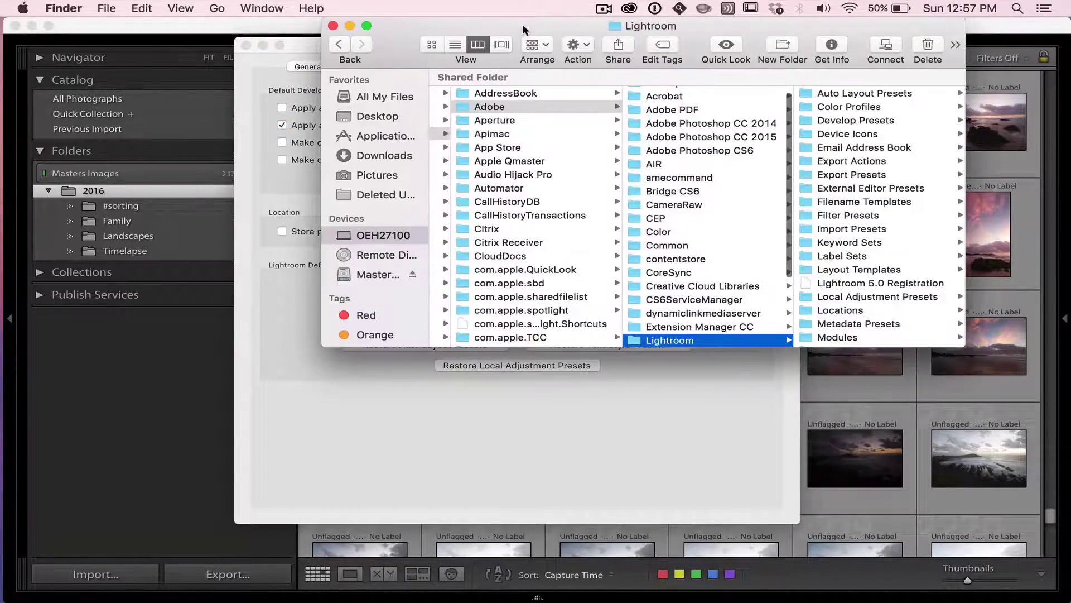
drag(522, 25, 564, 28)
Step: Enlarge and shift the Finder window left, then open the Develop Presets folder
click(679, 48)
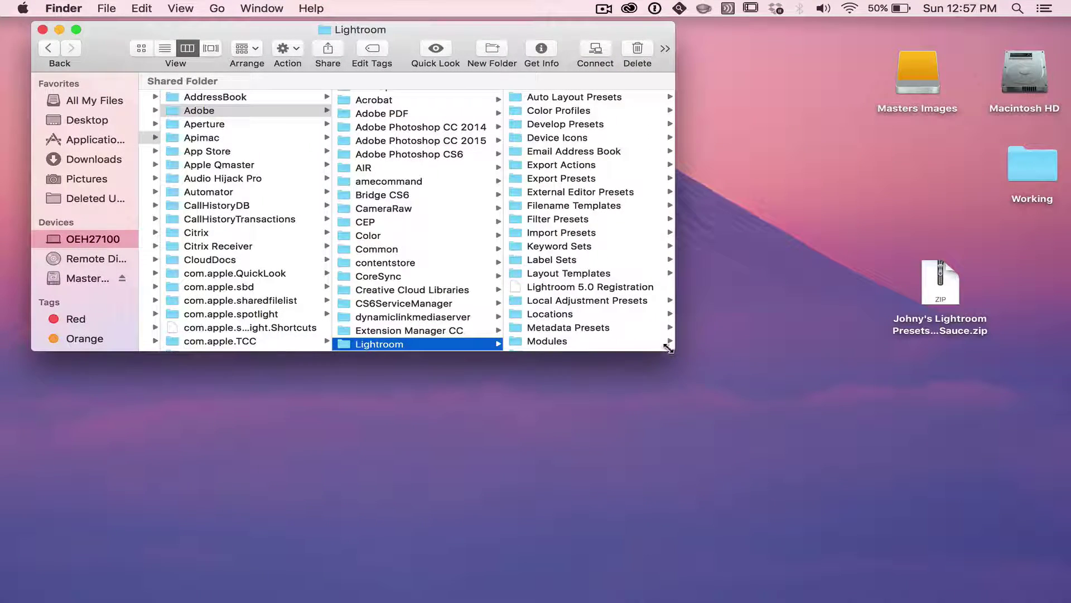
drag(668, 347, 839, 601)
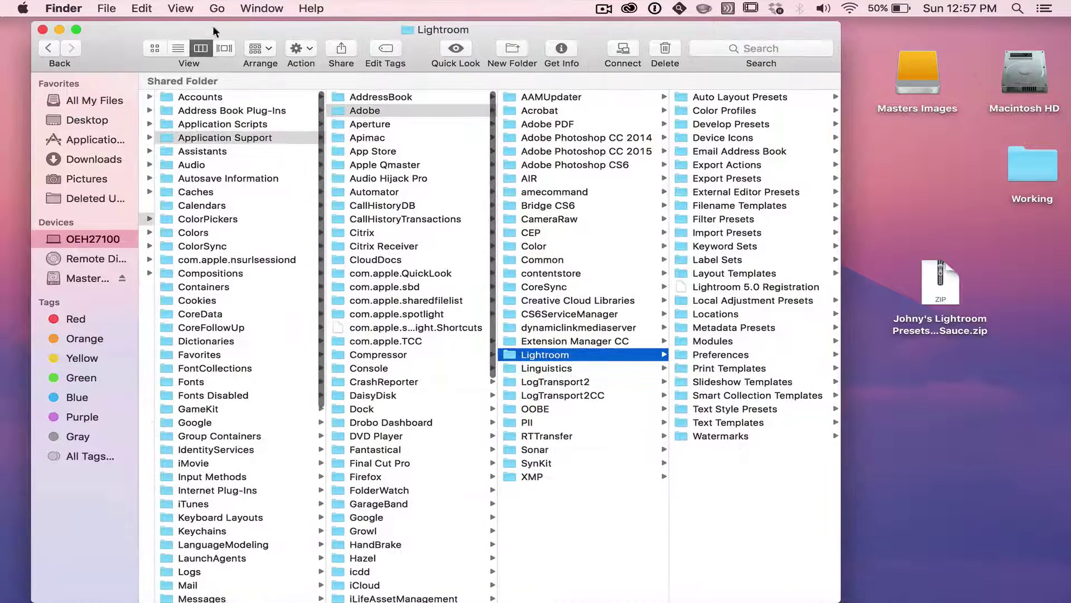
drag(212, 25, 177, 23)
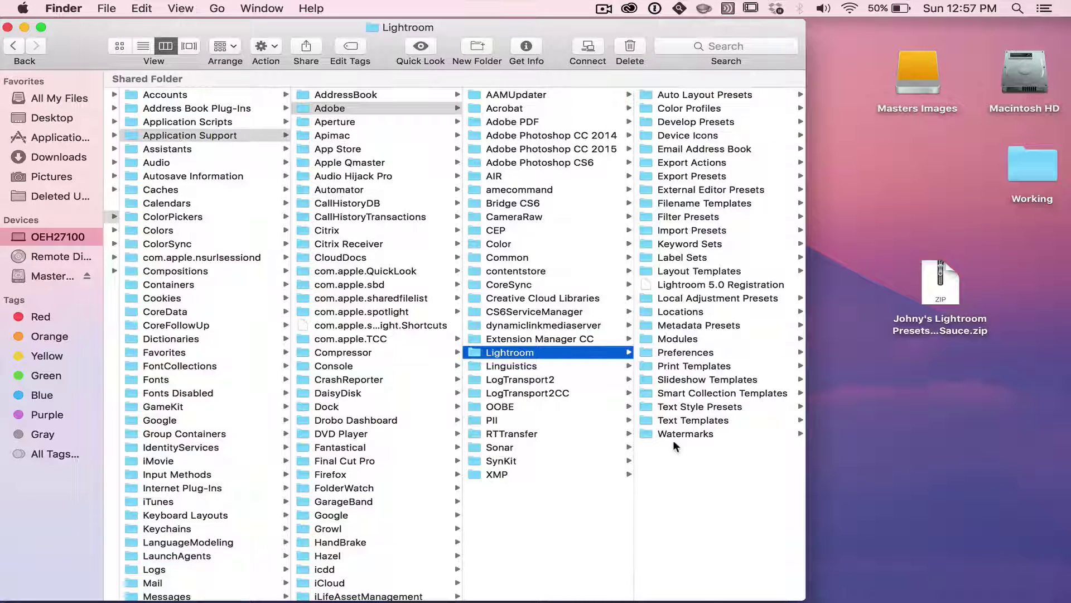
click(724, 123)
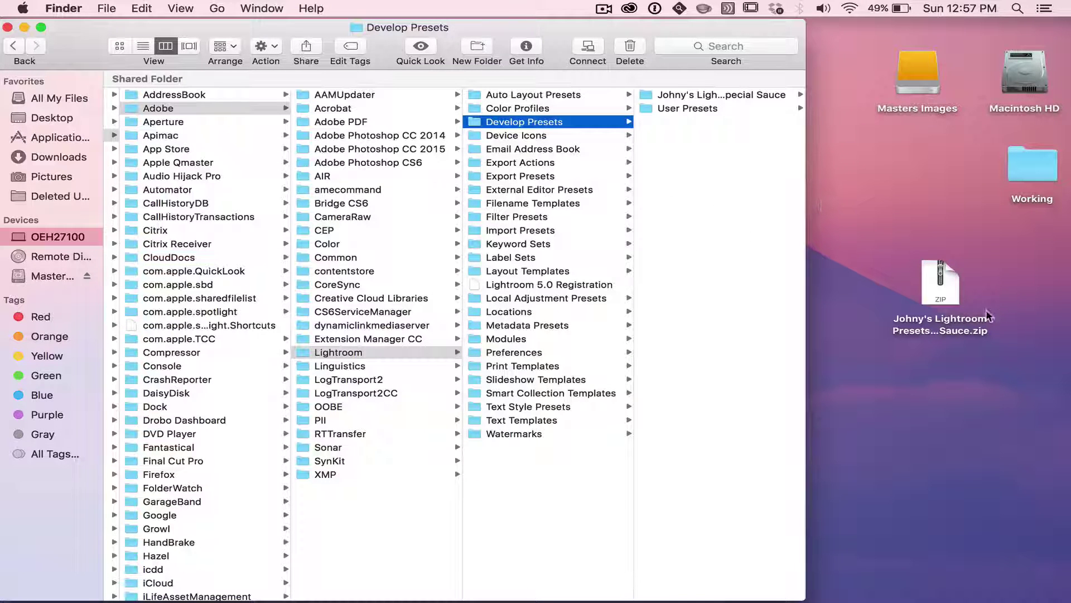
Step: Unzip the Special Sauce presets archive and move the folder into Develop Presets, replacing the old copy
drag(949, 287, 986, 296)
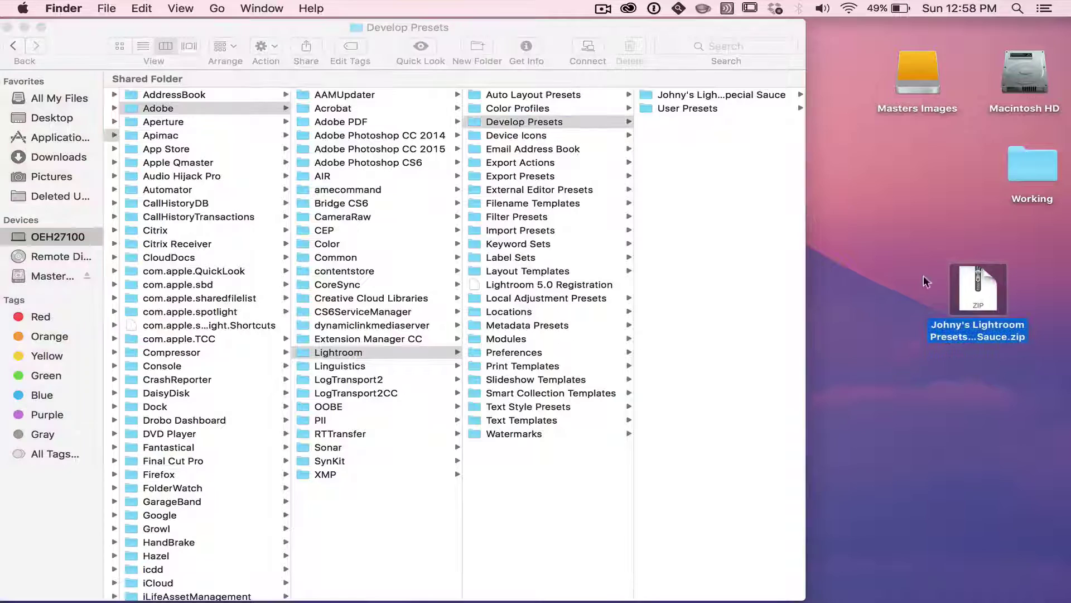
double_click(967, 288)
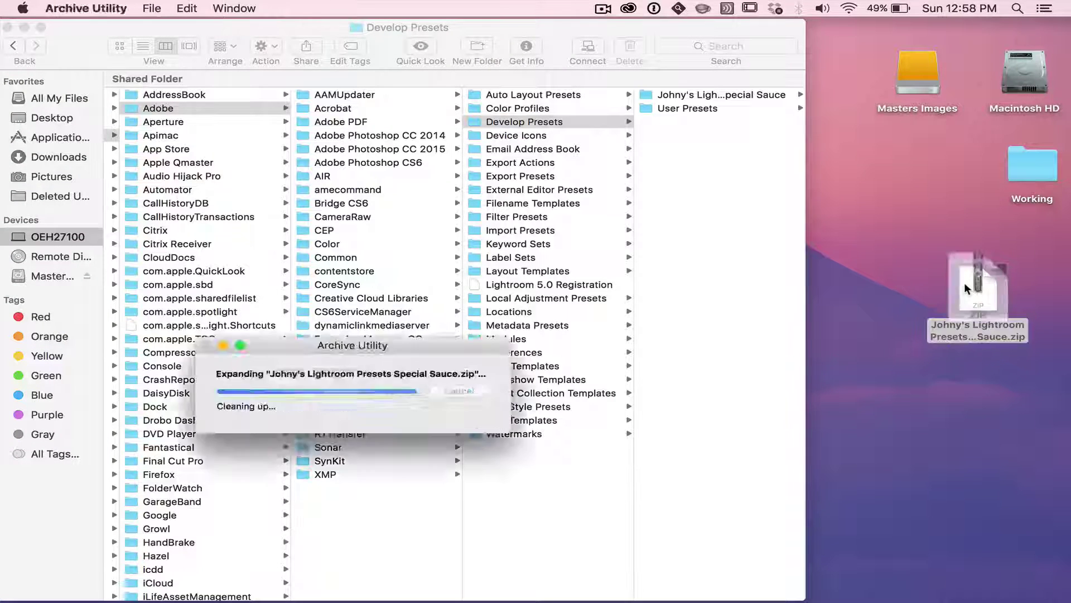
drag(967, 288, 943, 174)
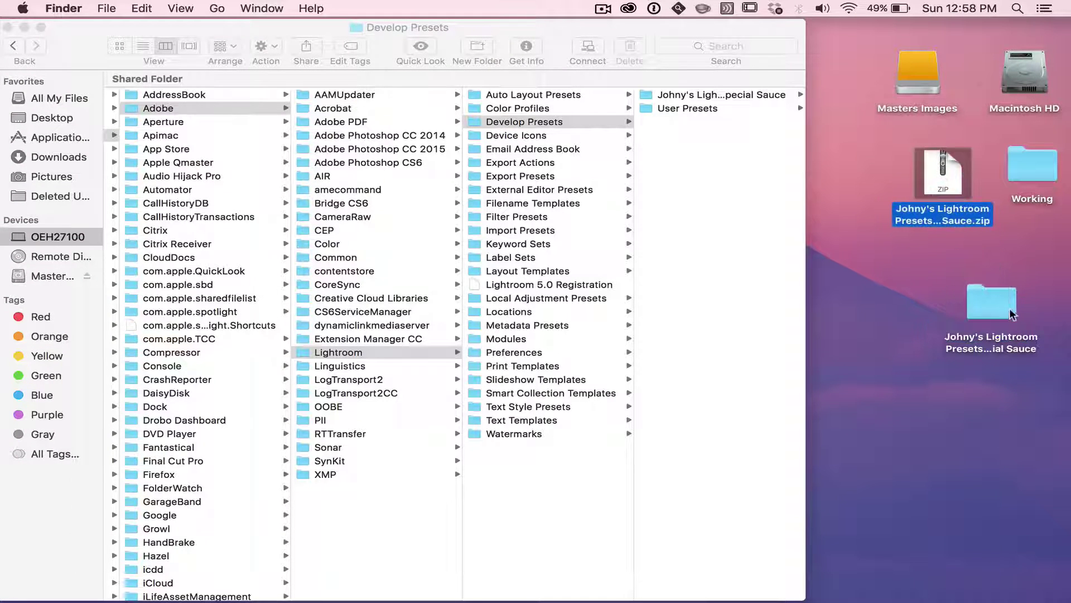
drag(1005, 313, 967, 323)
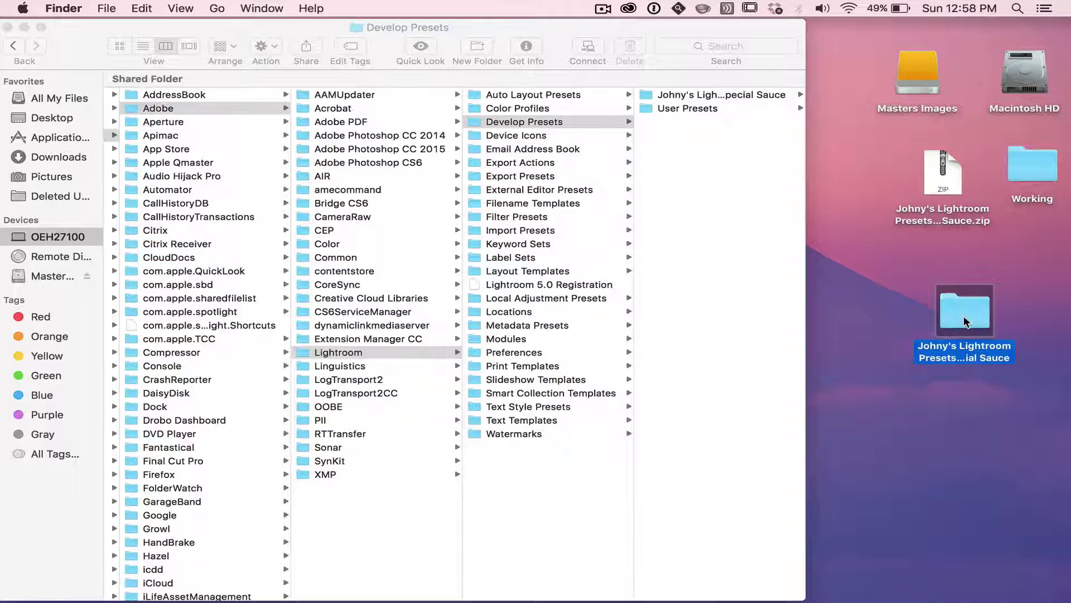
double_click(966, 322)
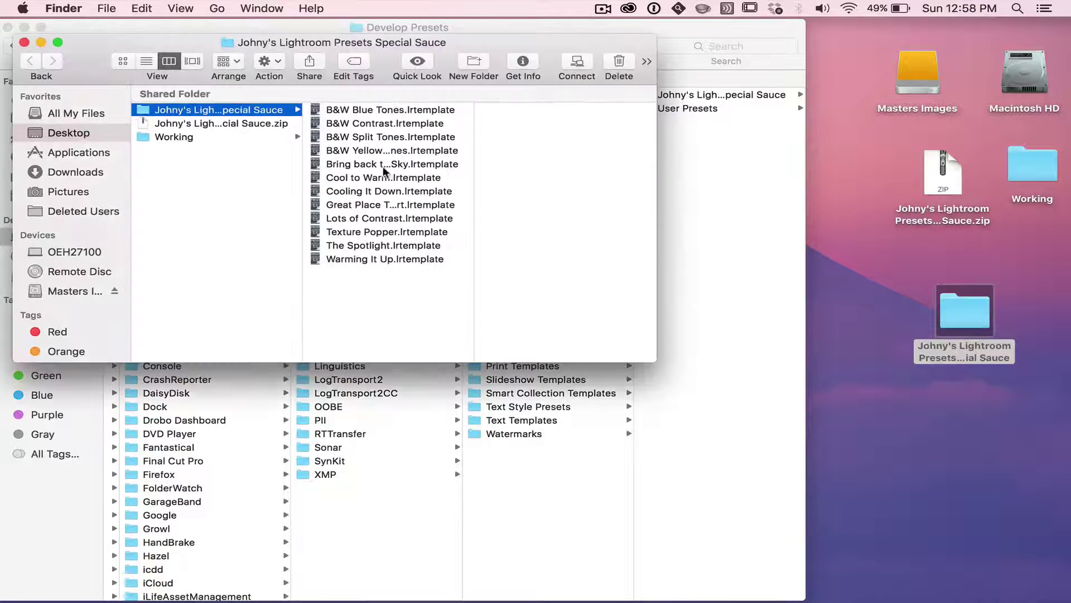
click(24, 41)
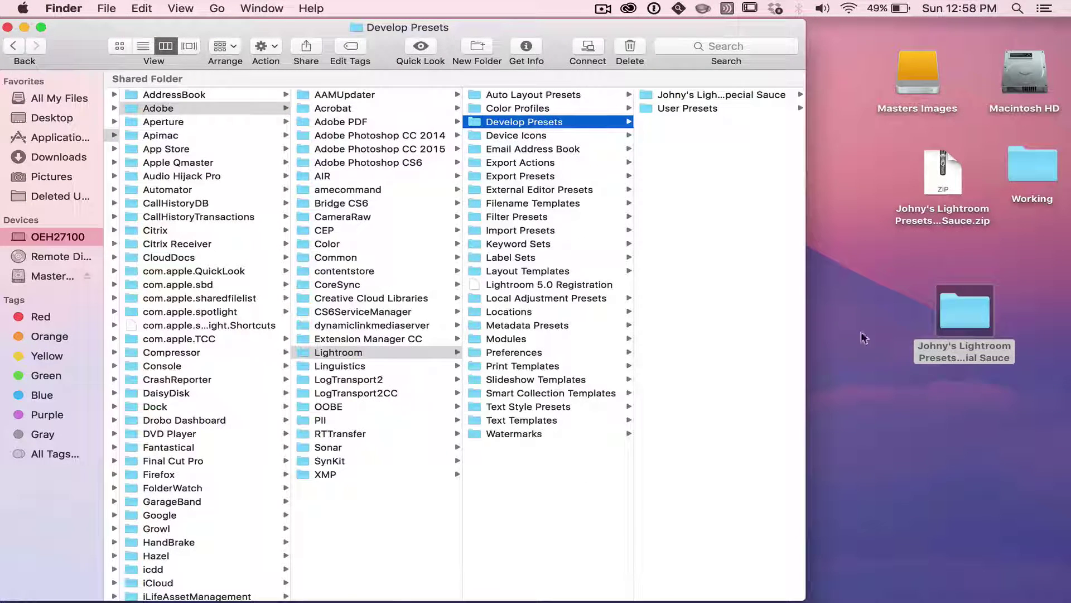
drag(968, 309, 759, 251)
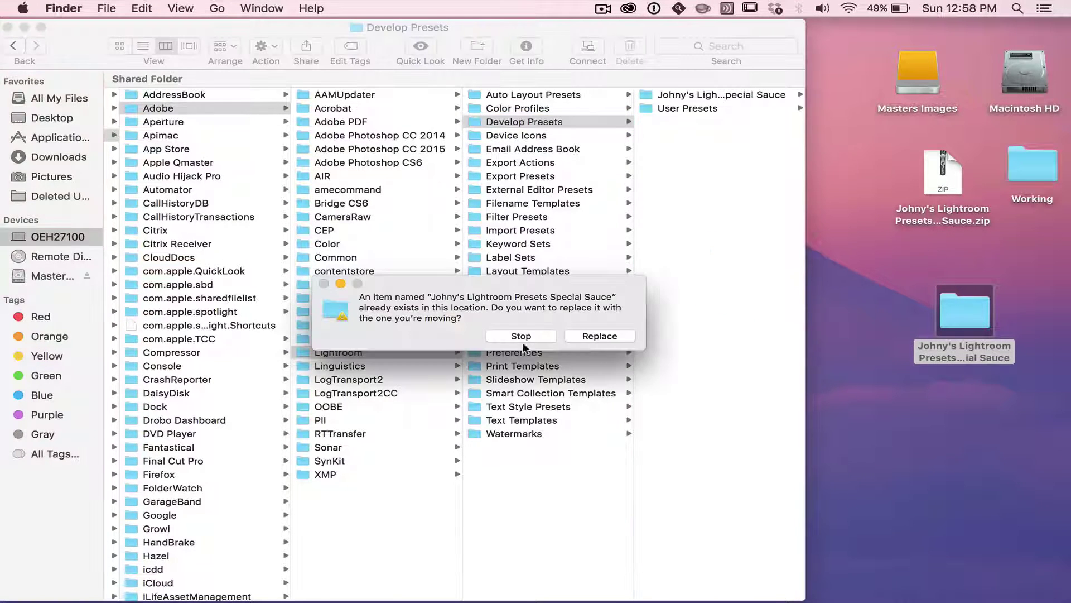
click(601, 336)
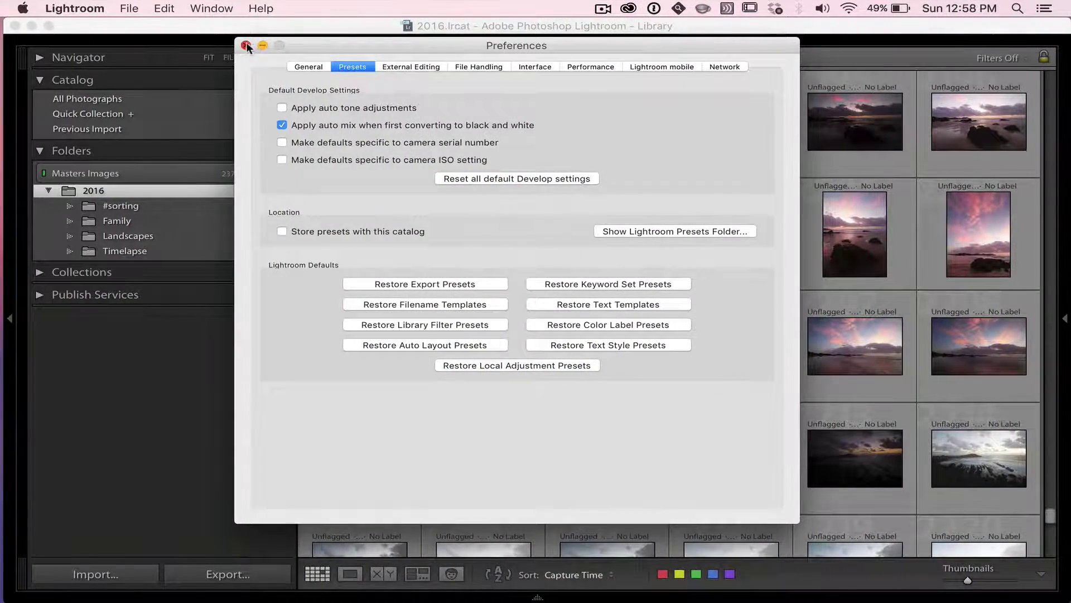
Step: Close Preferences, quit Lightroom skipping the catalog backup, and relaunch it via Spotlight
click(246, 45)
click(79, 8)
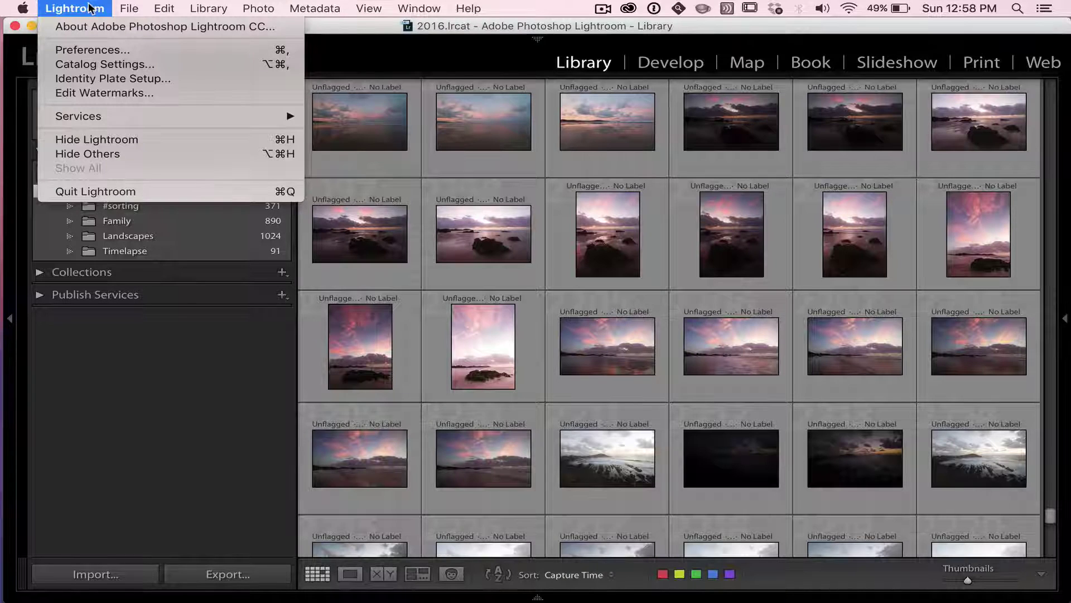
click(108, 192)
click(626, 289)
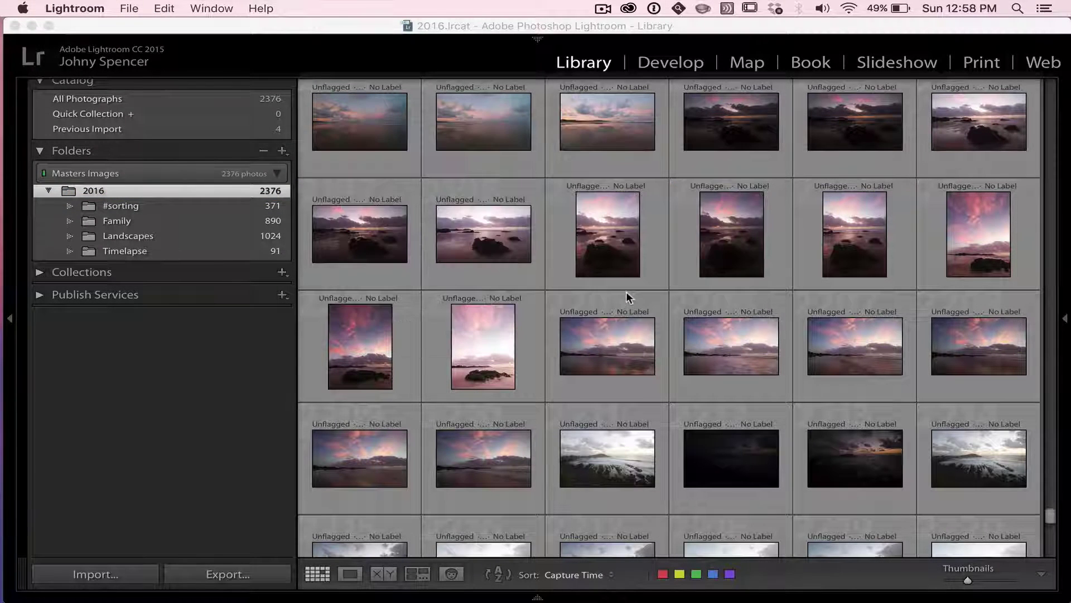
key(super+space)
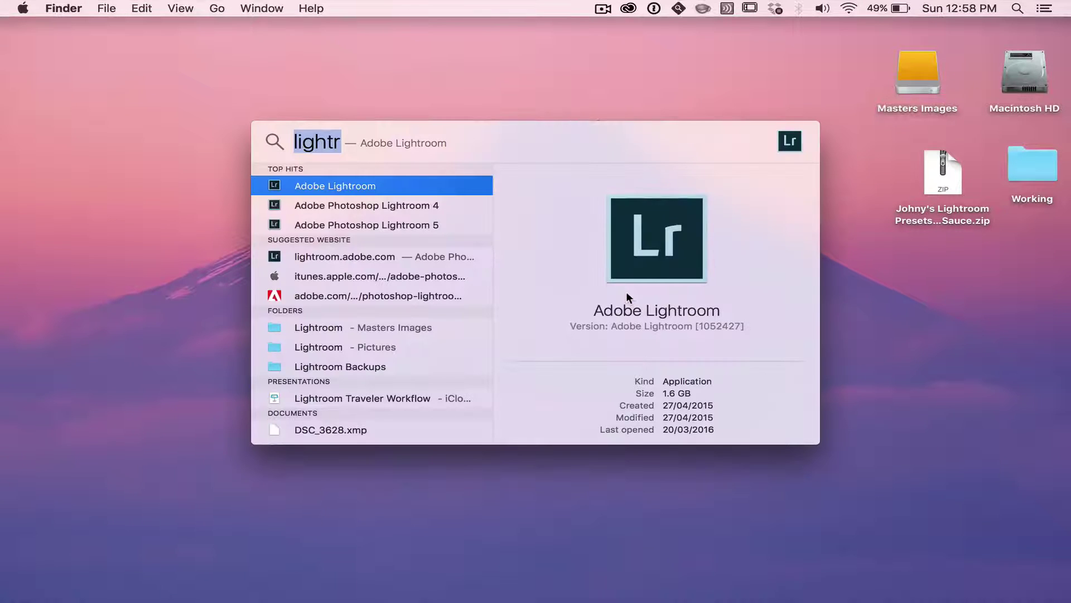
key(Return)
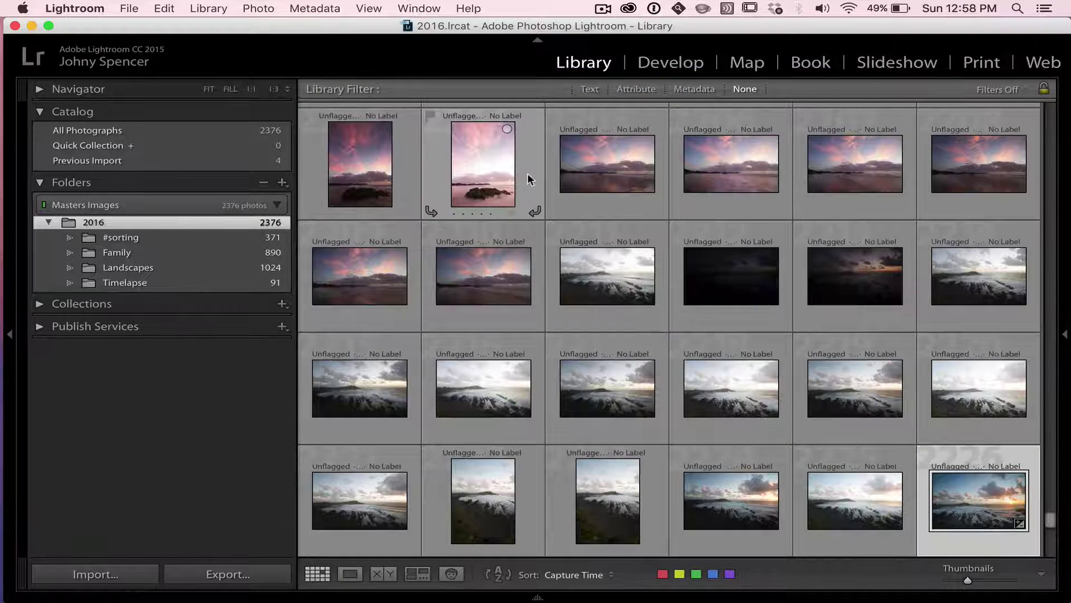
Step: Open the selected sunset seascape in the Develop module and hide the top module bar
key(super+shift+h)
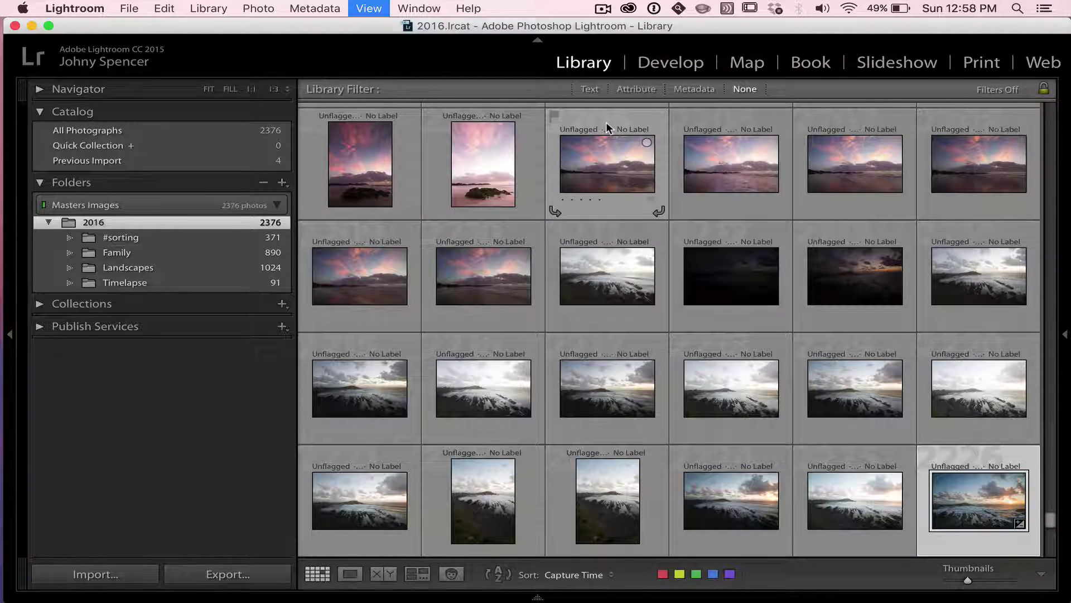
key(d)
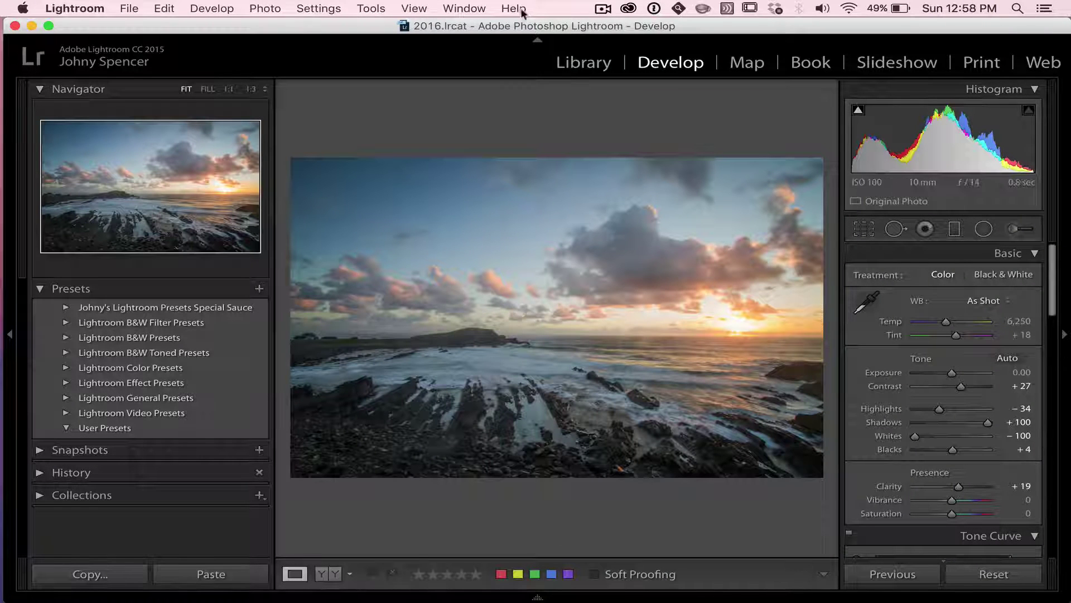
click(538, 40)
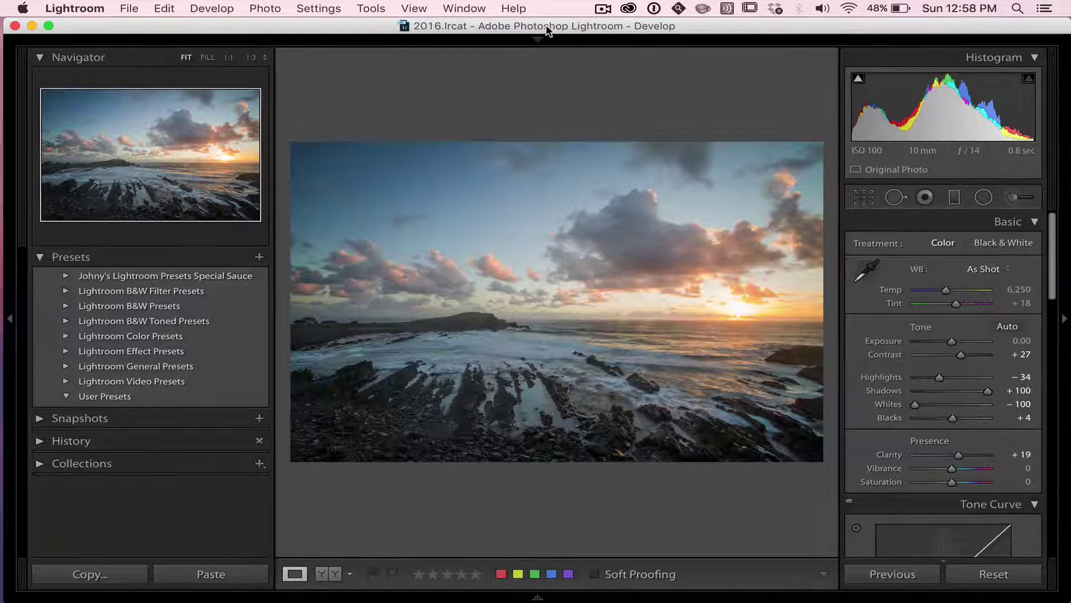
drag(547, 31, 541, 27)
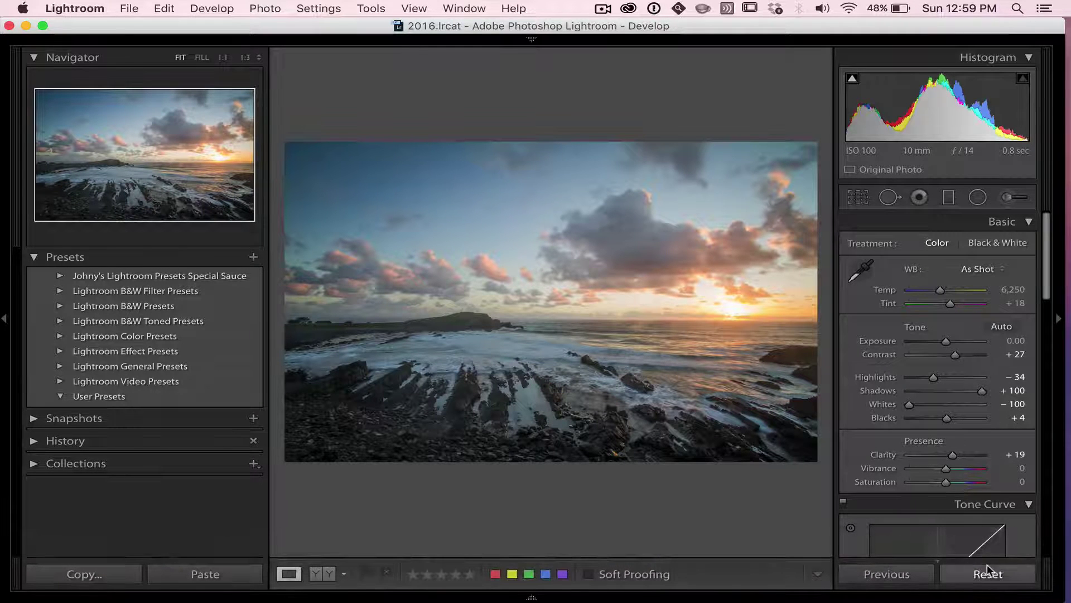
Step: Reset the seascape's edits and apply the Special Sauce B&W Contrast preset
click(988, 575)
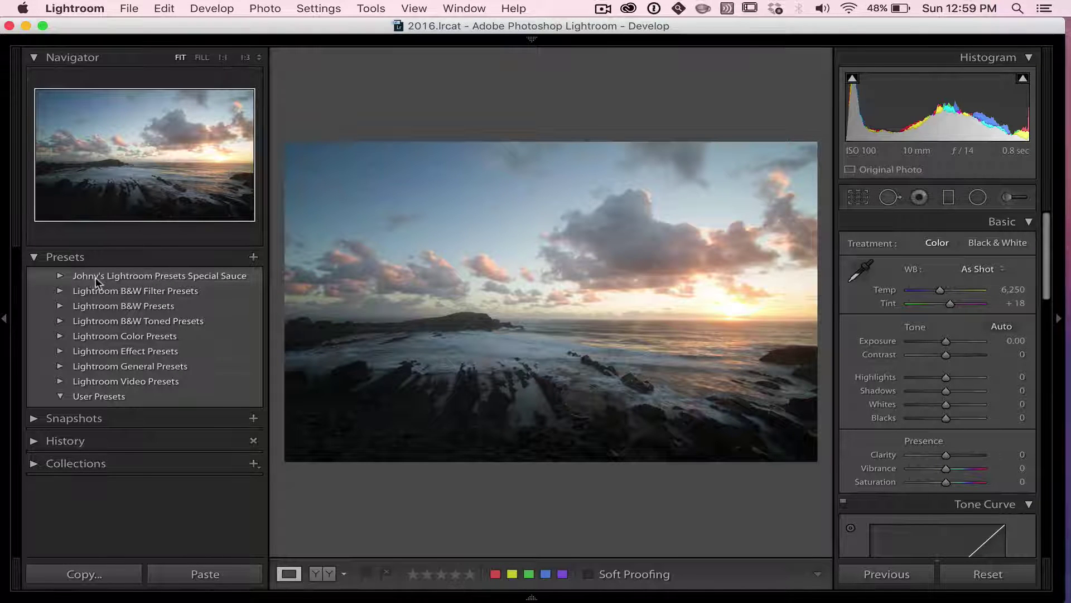
click(60, 276)
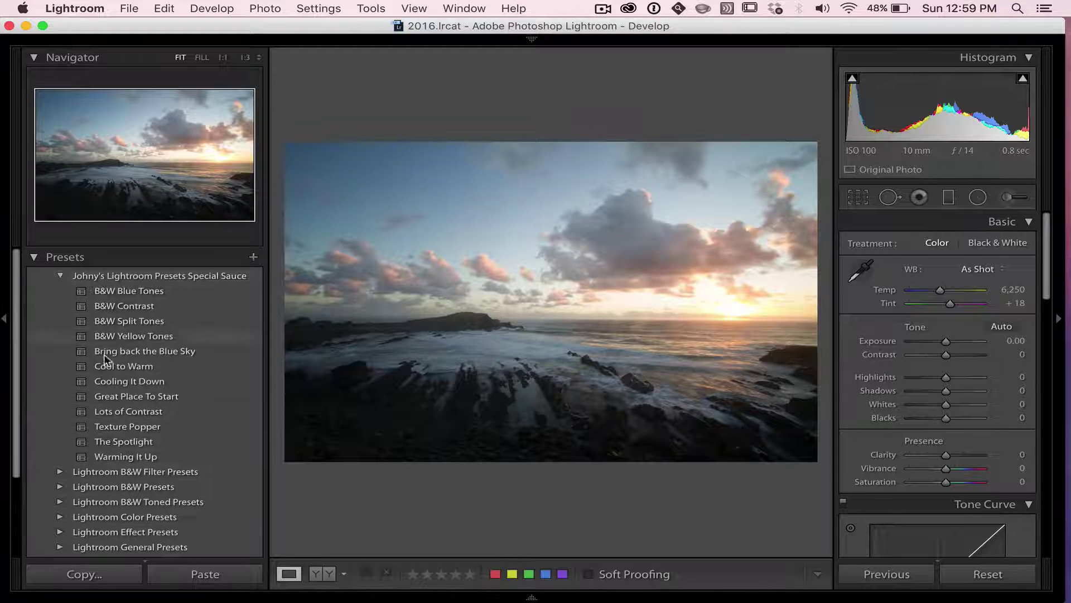
scroll(111, 351, down, 1)
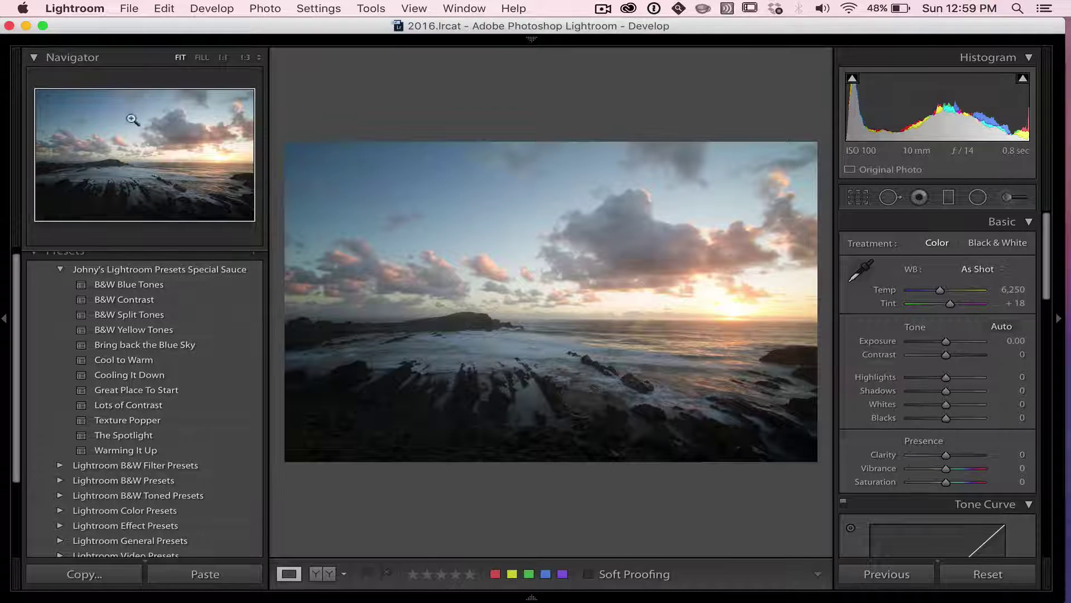
click(157, 300)
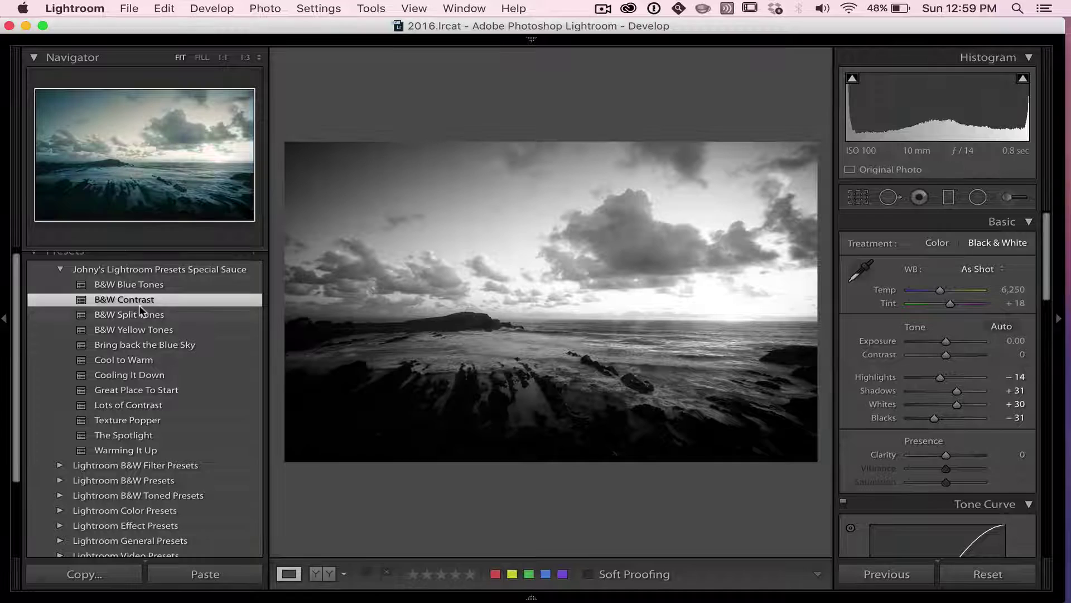
Step: Apply the B&W Blue Tones preset, then set Shadows to +86 and Highlights to -31
click(162, 284)
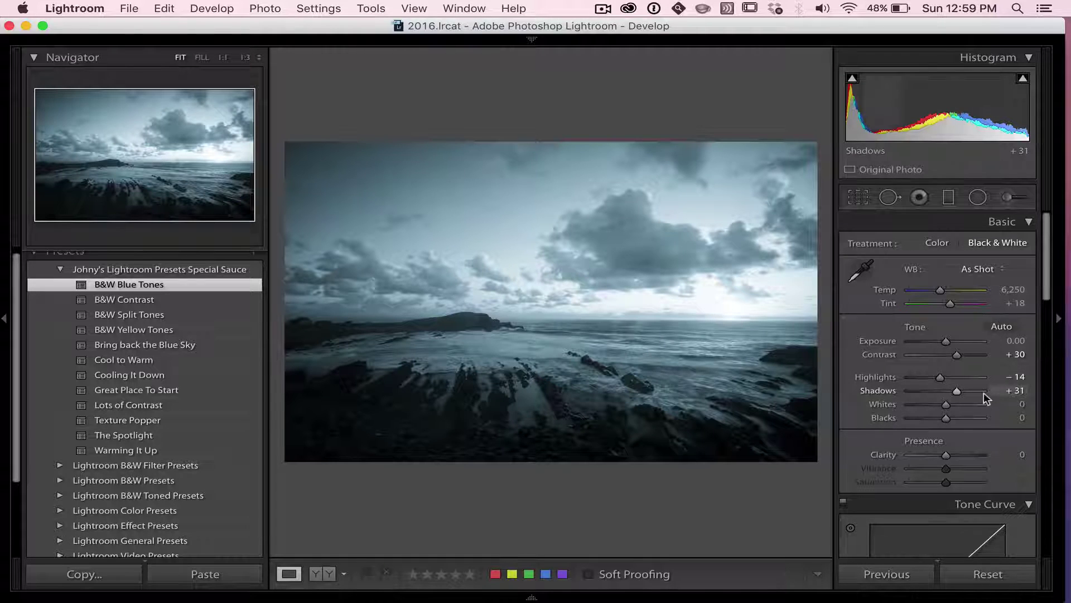
drag(953, 385, 973, 380)
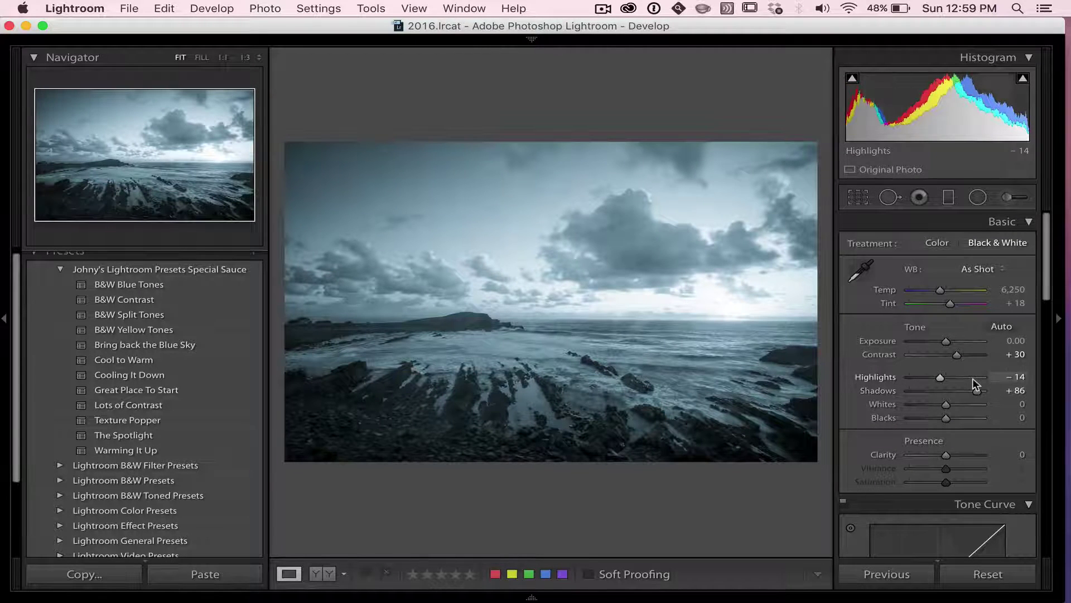
mouse_move(939, 377)
mouse_down()
mouse_move(920, 381)
mouse_move(934, 380)
mouse_up()
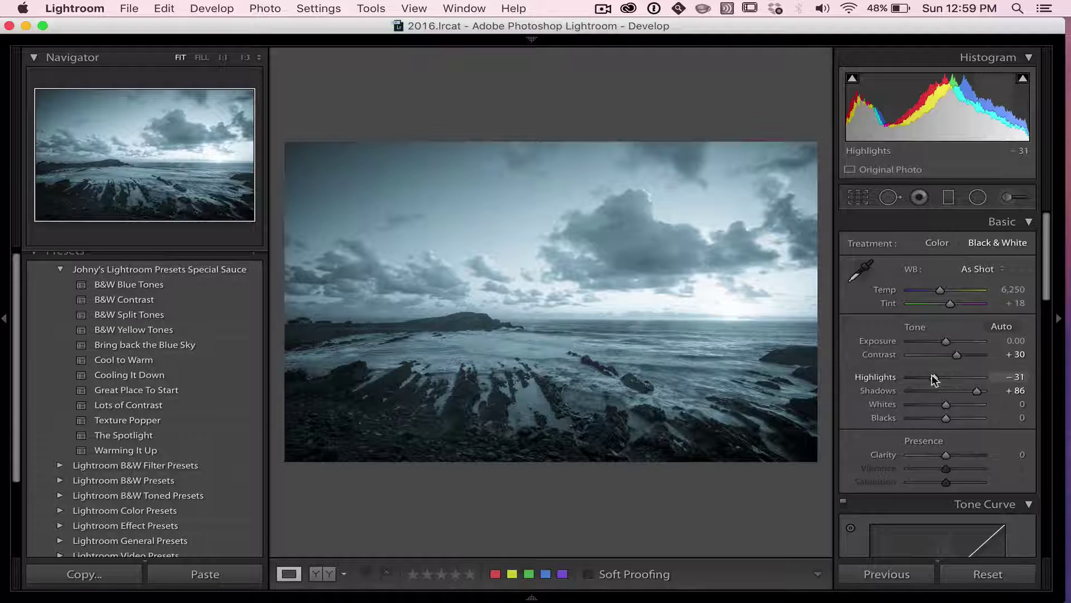
Step: Reset, reapply B&W Blue Tones, and set Shadows +67, Highlights -87 and Exposure +0.25
click(993, 569)
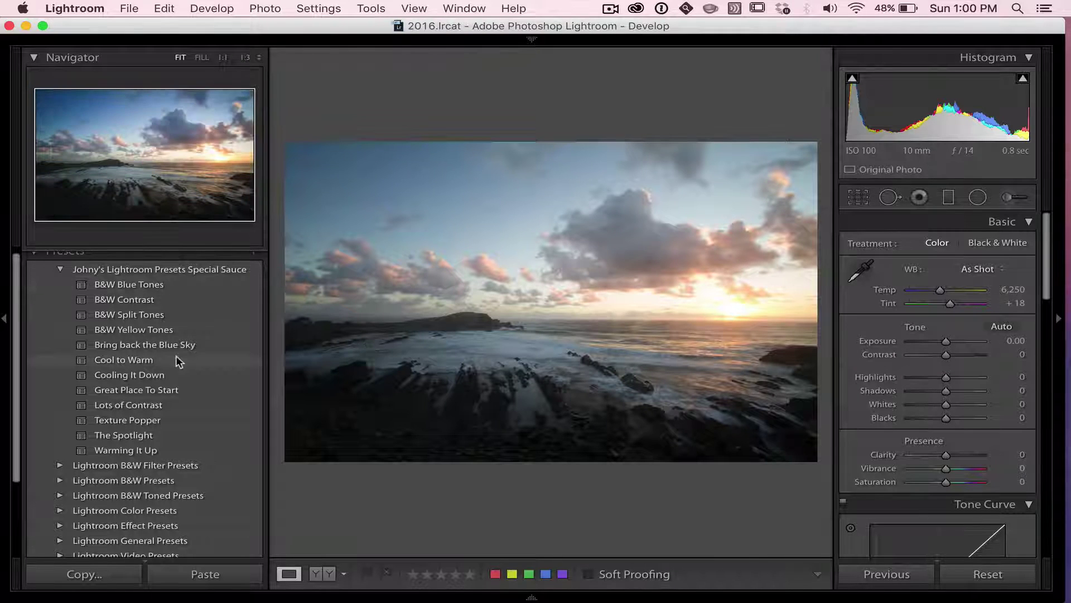
click(175, 285)
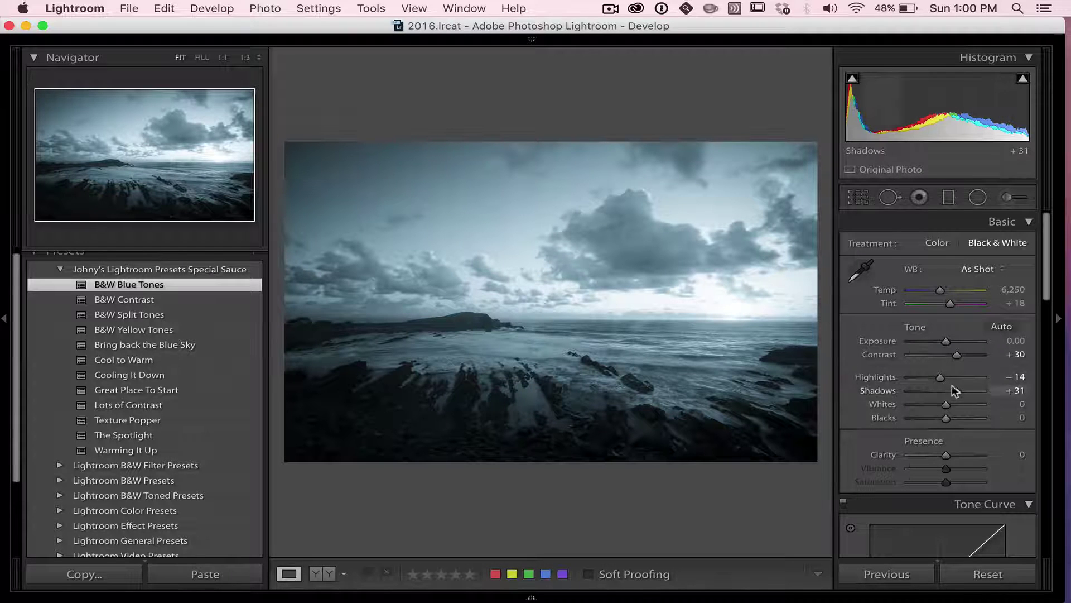
drag(952, 386, 912, 377)
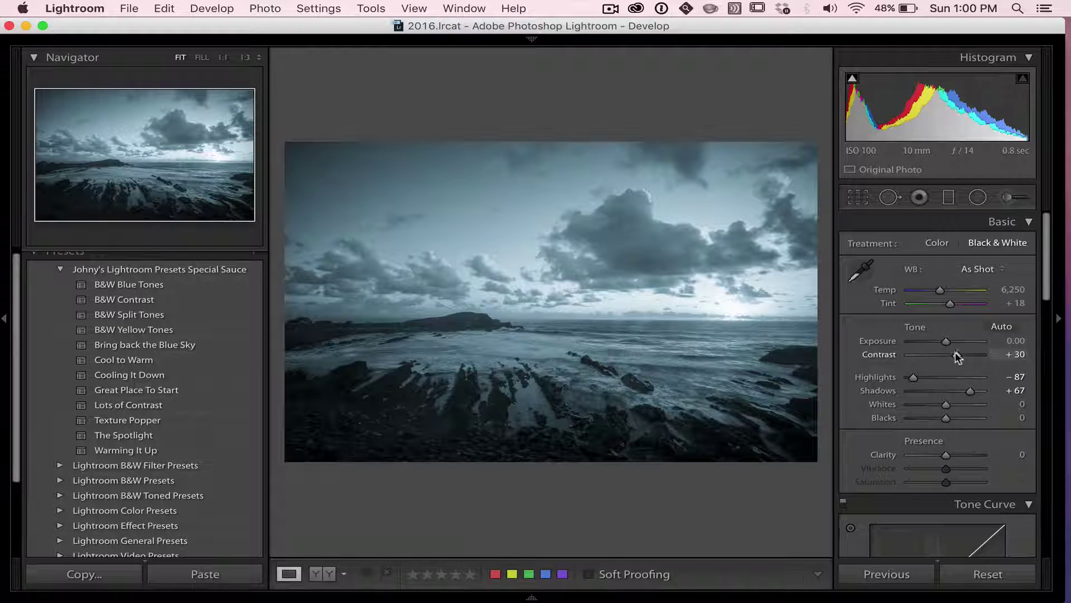
drag(948, 342, 950, 339)
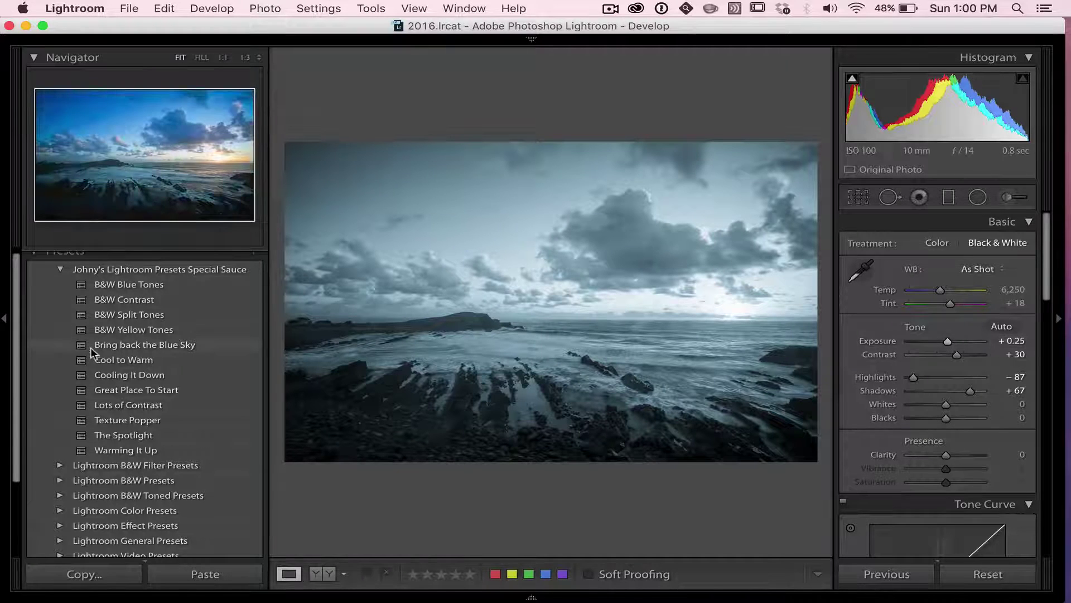
scroll(91, 347, up, 1)
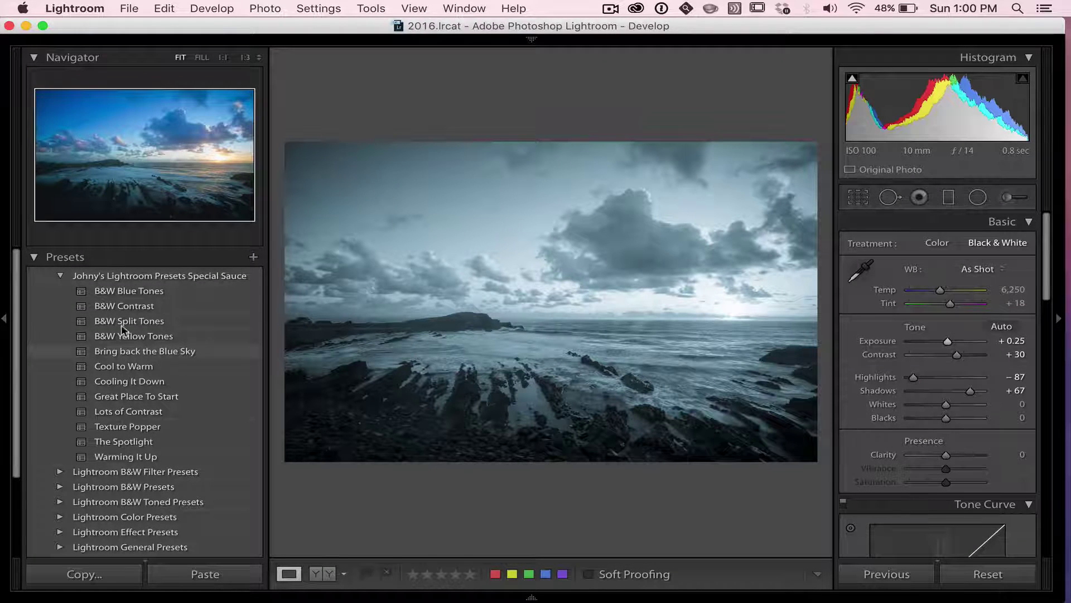
Step: Save the current settings as a 'B&W Brighter Blue' preset in the Special Sauce folder
click(254, 257)
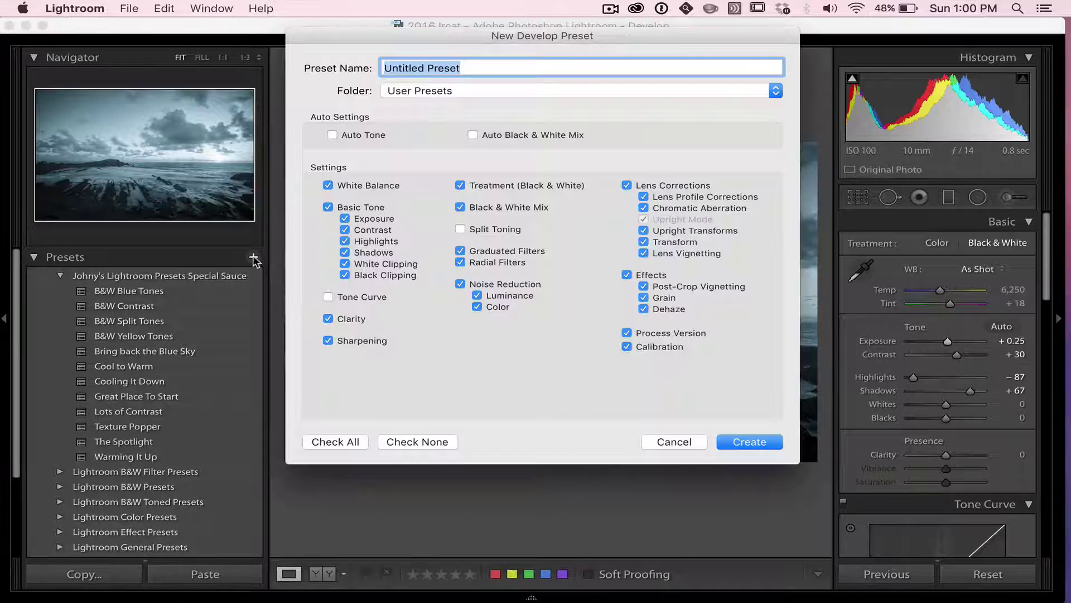
click(610, 90)
click(611, 79)
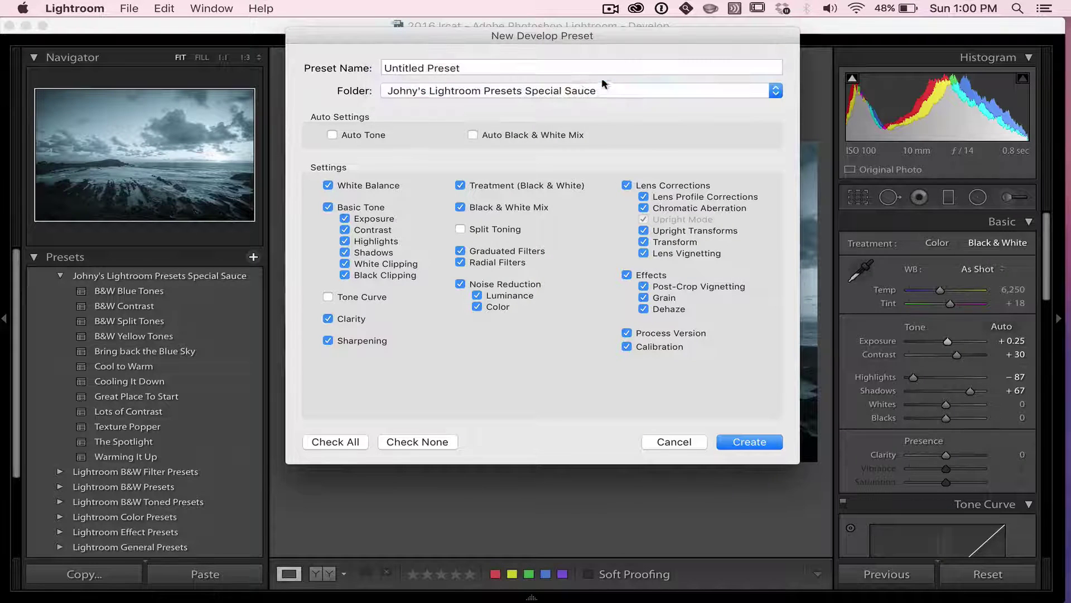
triple_click(533, 67)
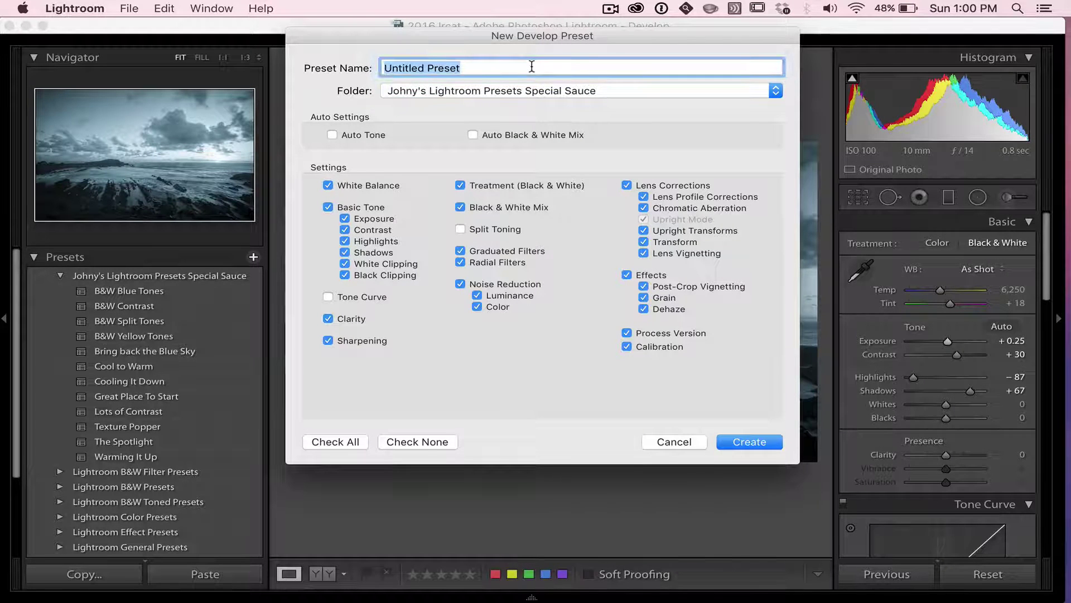
text(B&)
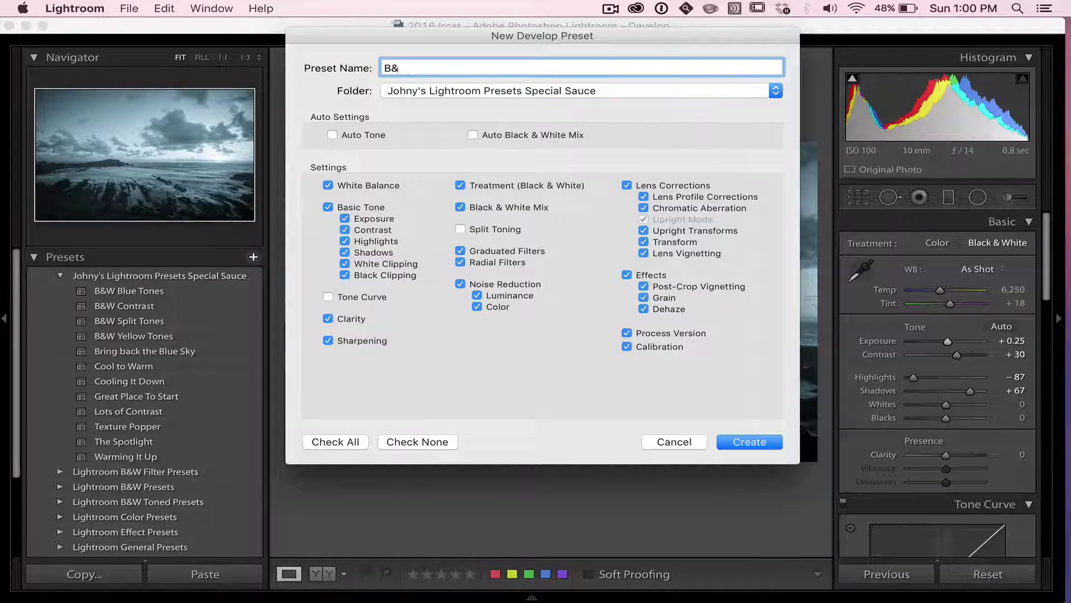
text(w)
key(BackSpace)
text(W)
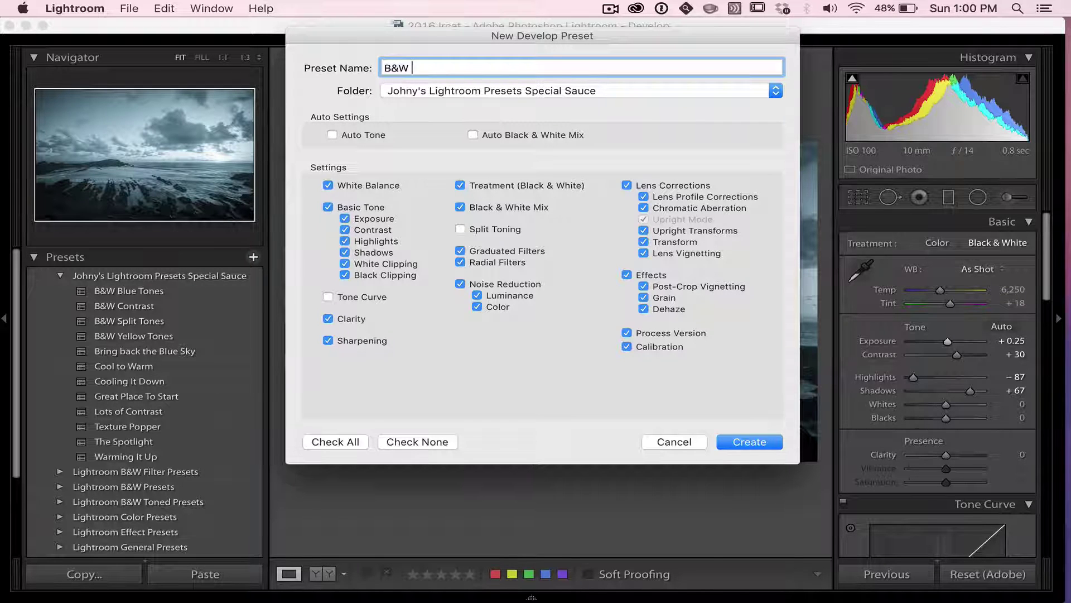
text(Lig)
key(BackSpace)
key(BackSpace)
key(BackSpace)
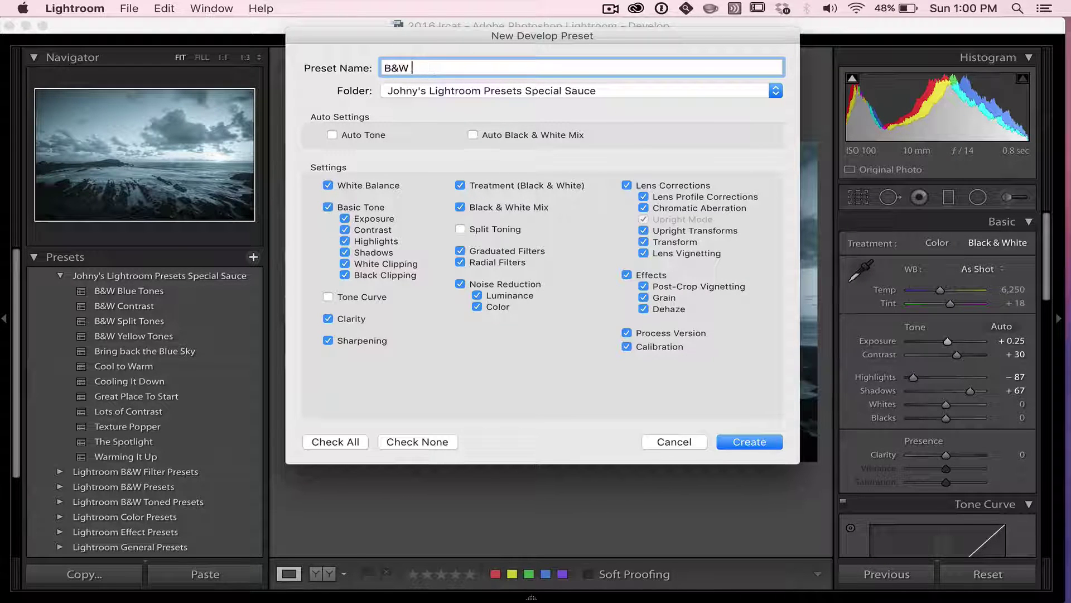
text(Brighter Blue)
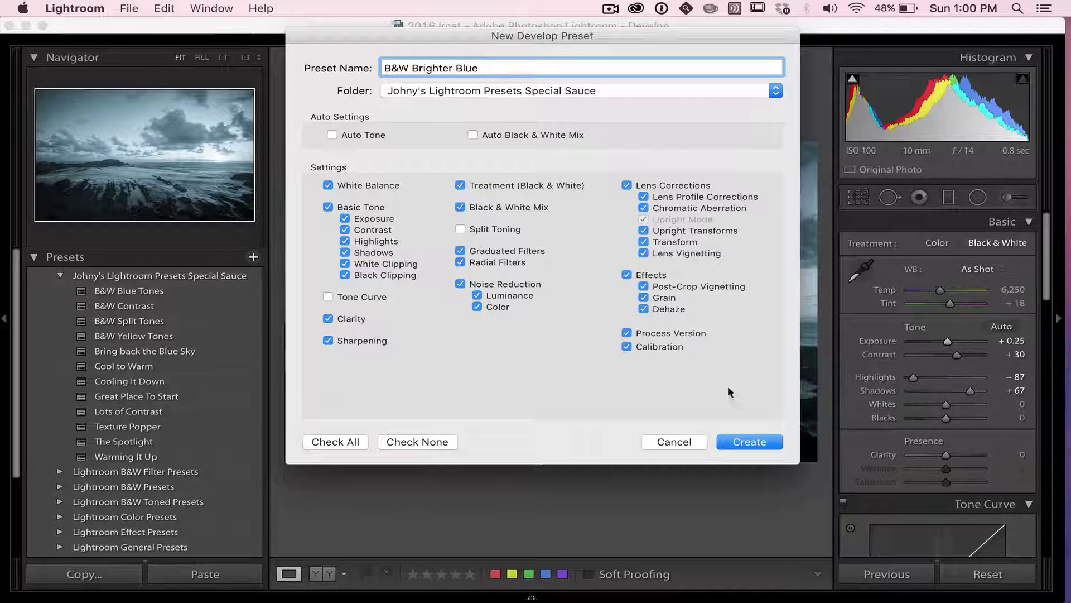
click(744, 439)
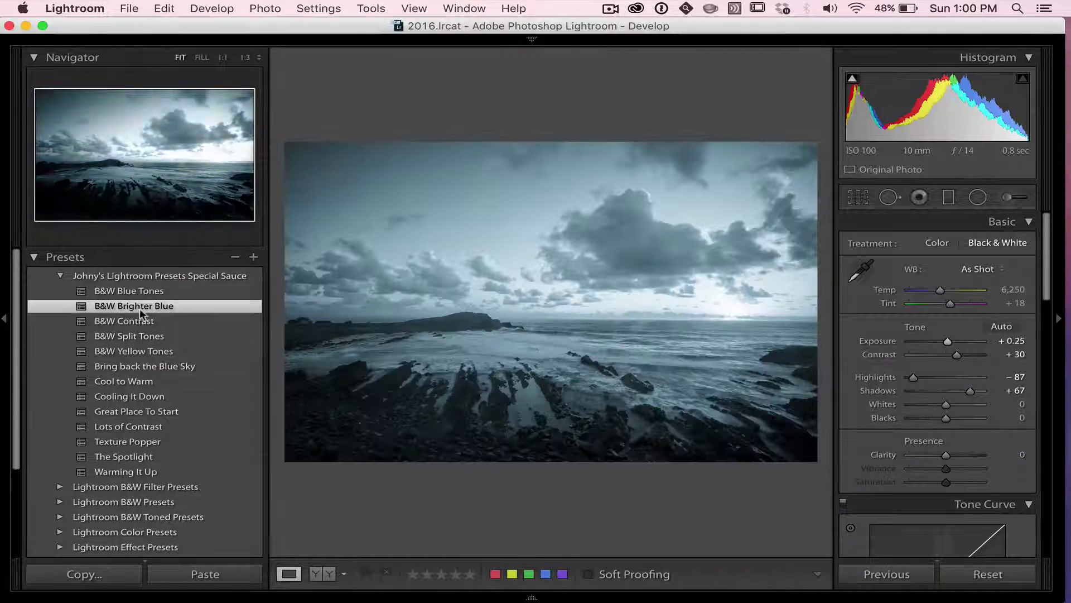
click(160, 291)
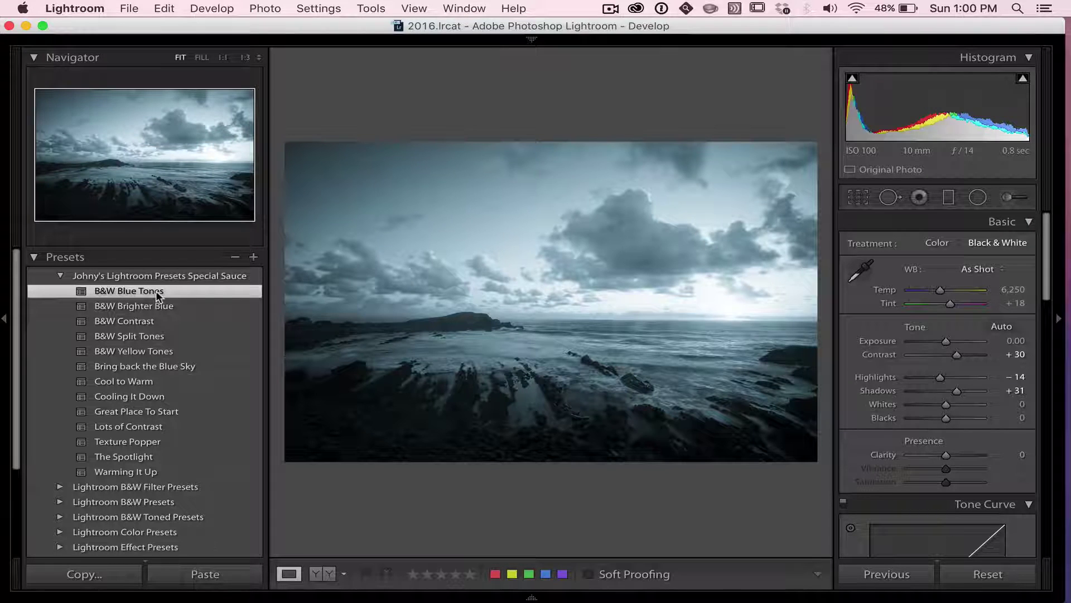
click(153, 306)
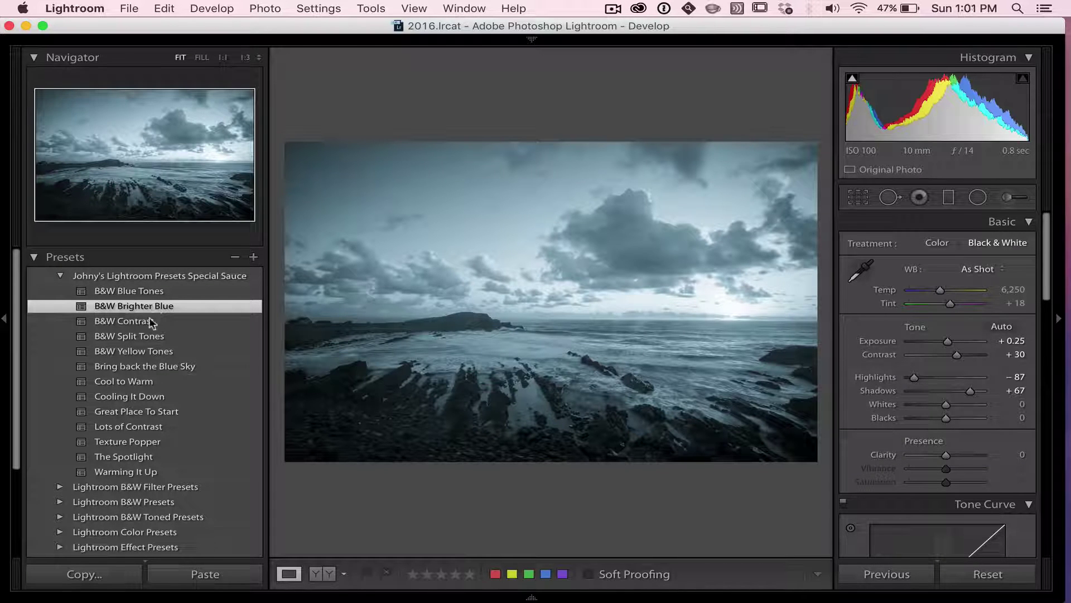
Step: Reset to the colour original and apply Great Place To Start (Contrast +27, Highlights −34, Shadows +31, Clarity +19)
click(988, 574)
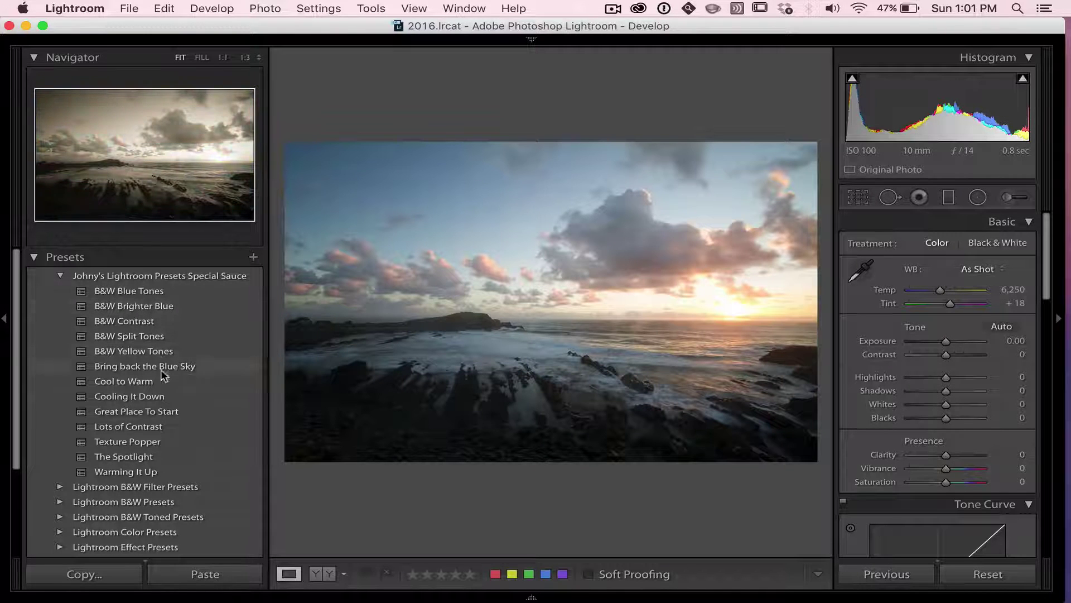
click(167, 413)
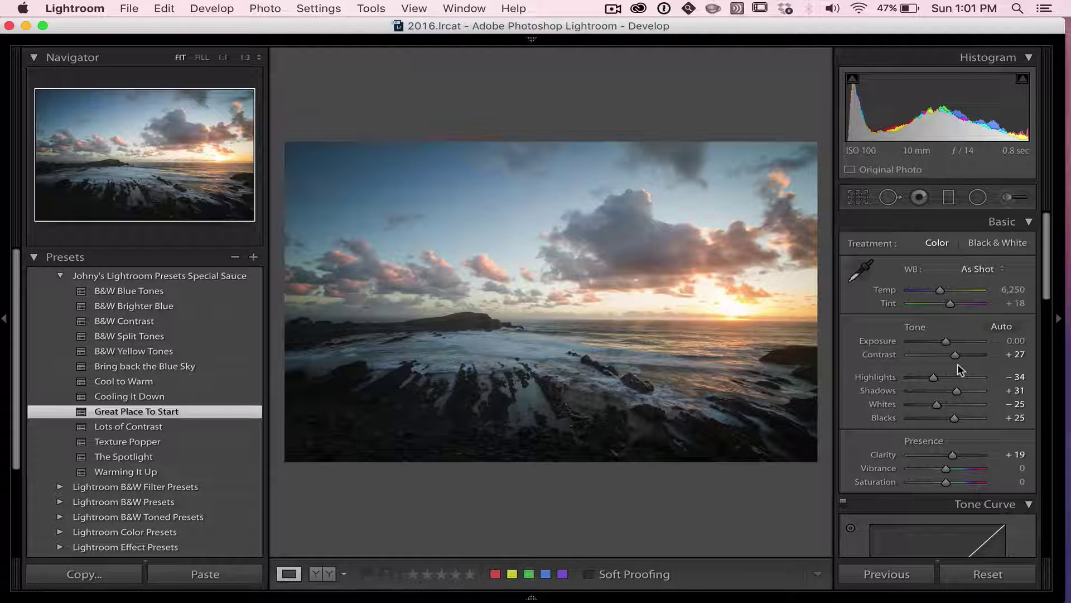
scroll(960, 370, down, 10)
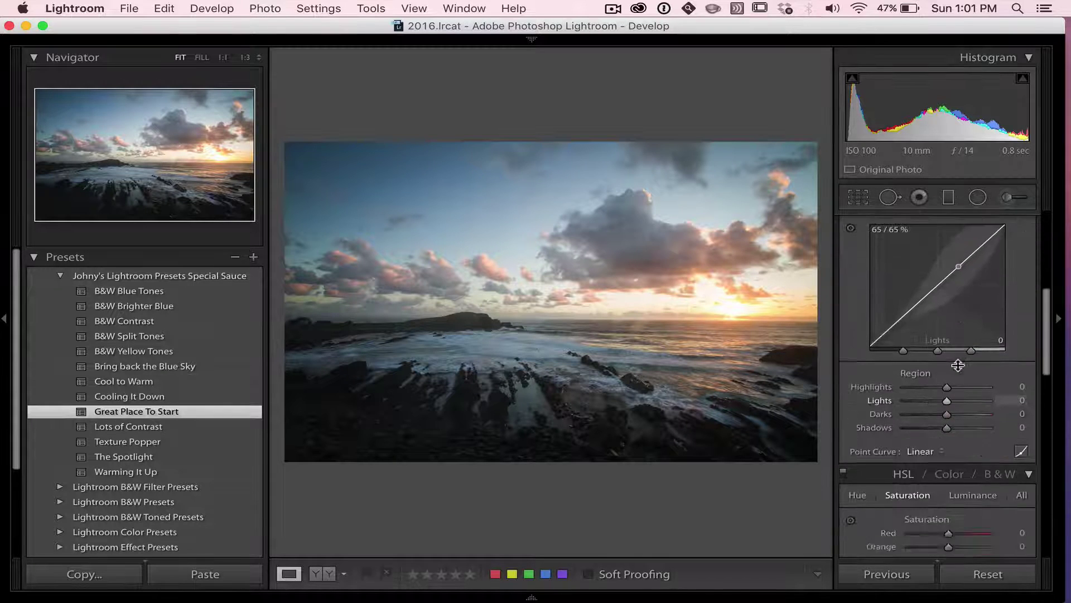
scroll(960, 369, down, 10)
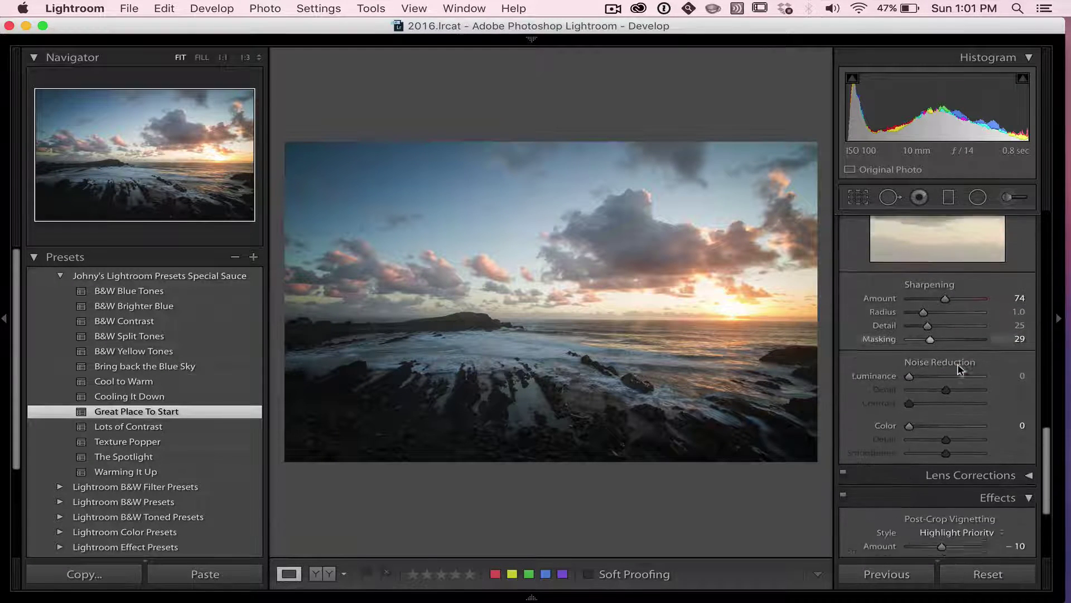
scroll(960, 370, up, 8)
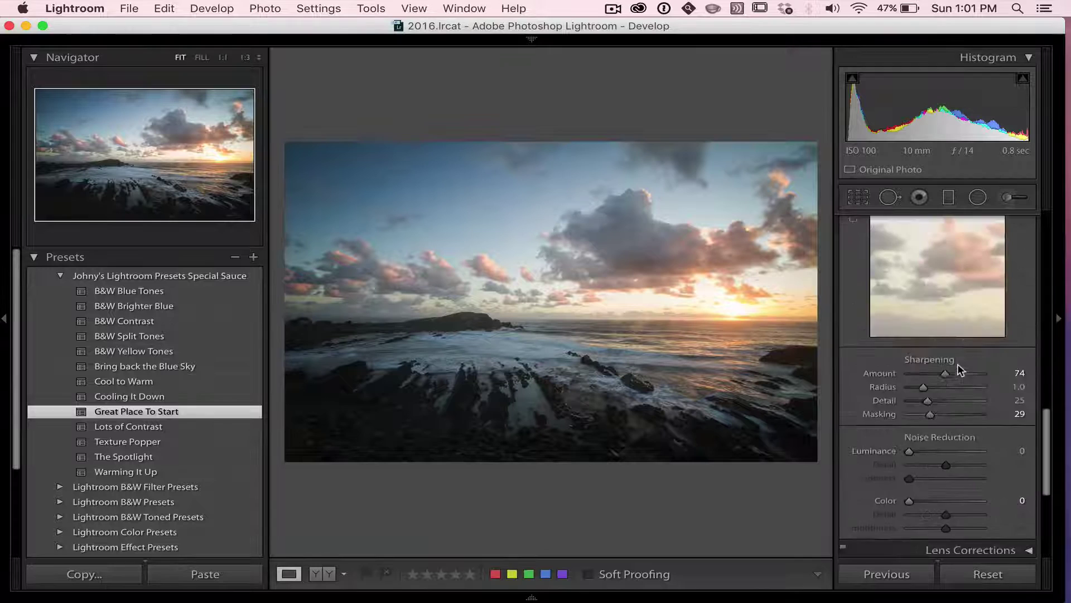
scroll(958, 369, up, 8)
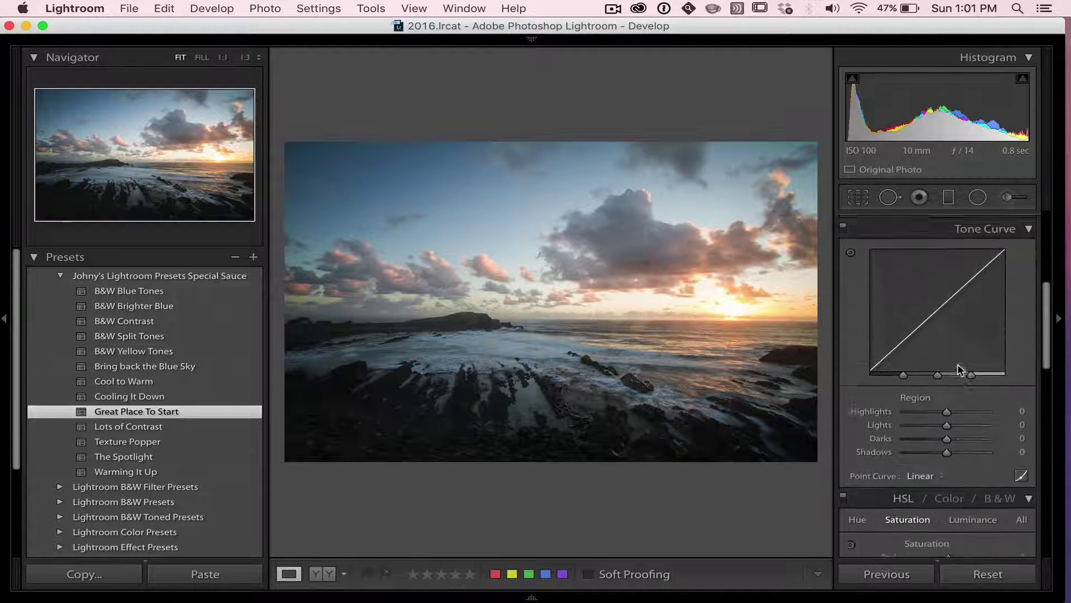
scroll(958, 365, up, 6)
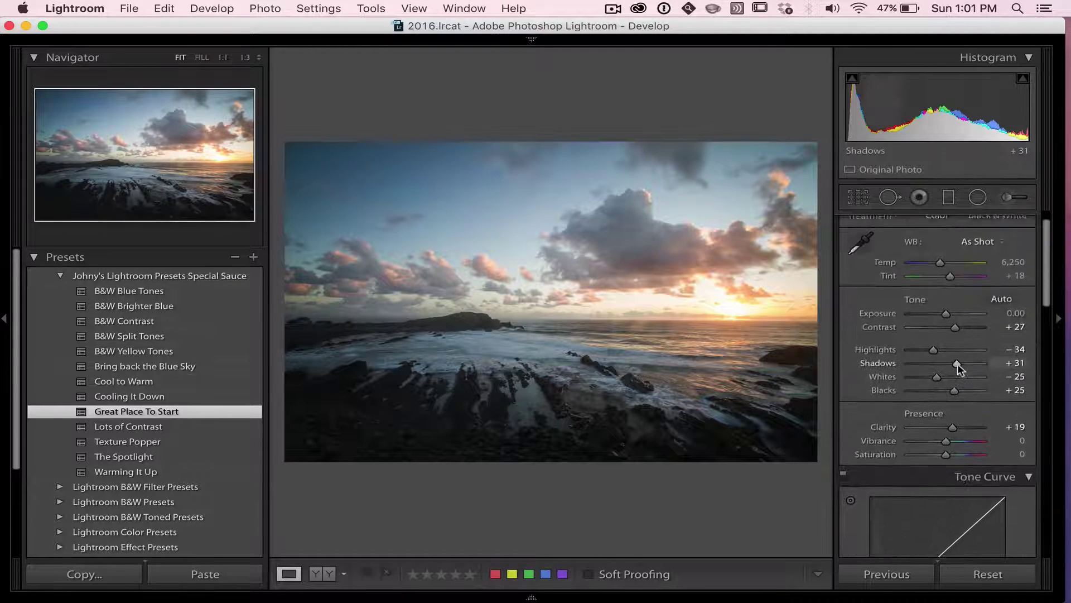
scroll(959, 369, down, 8)
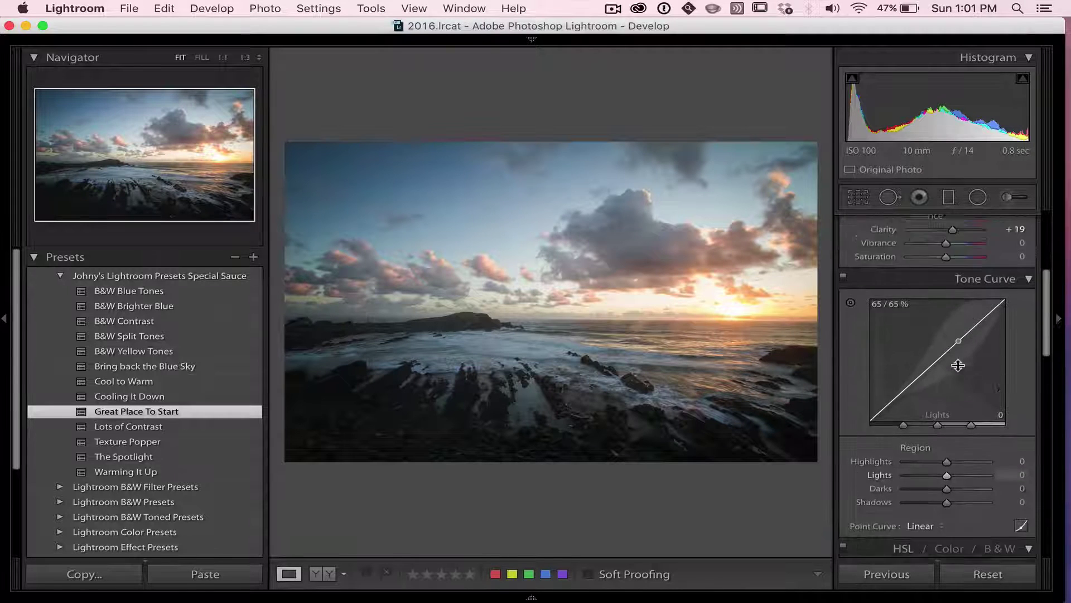
scroll(958, 365, up, 7)
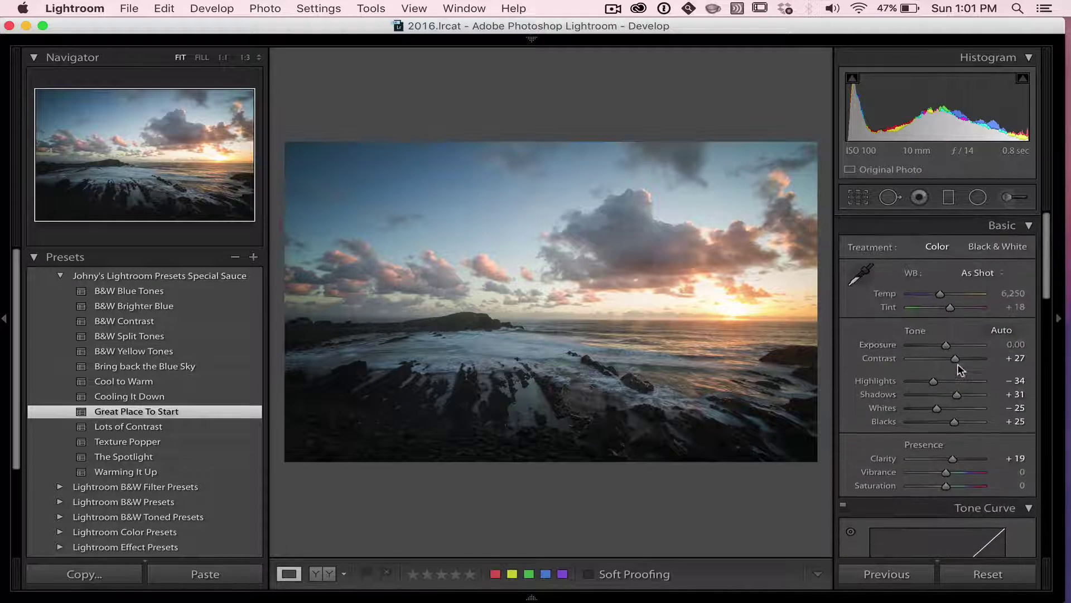